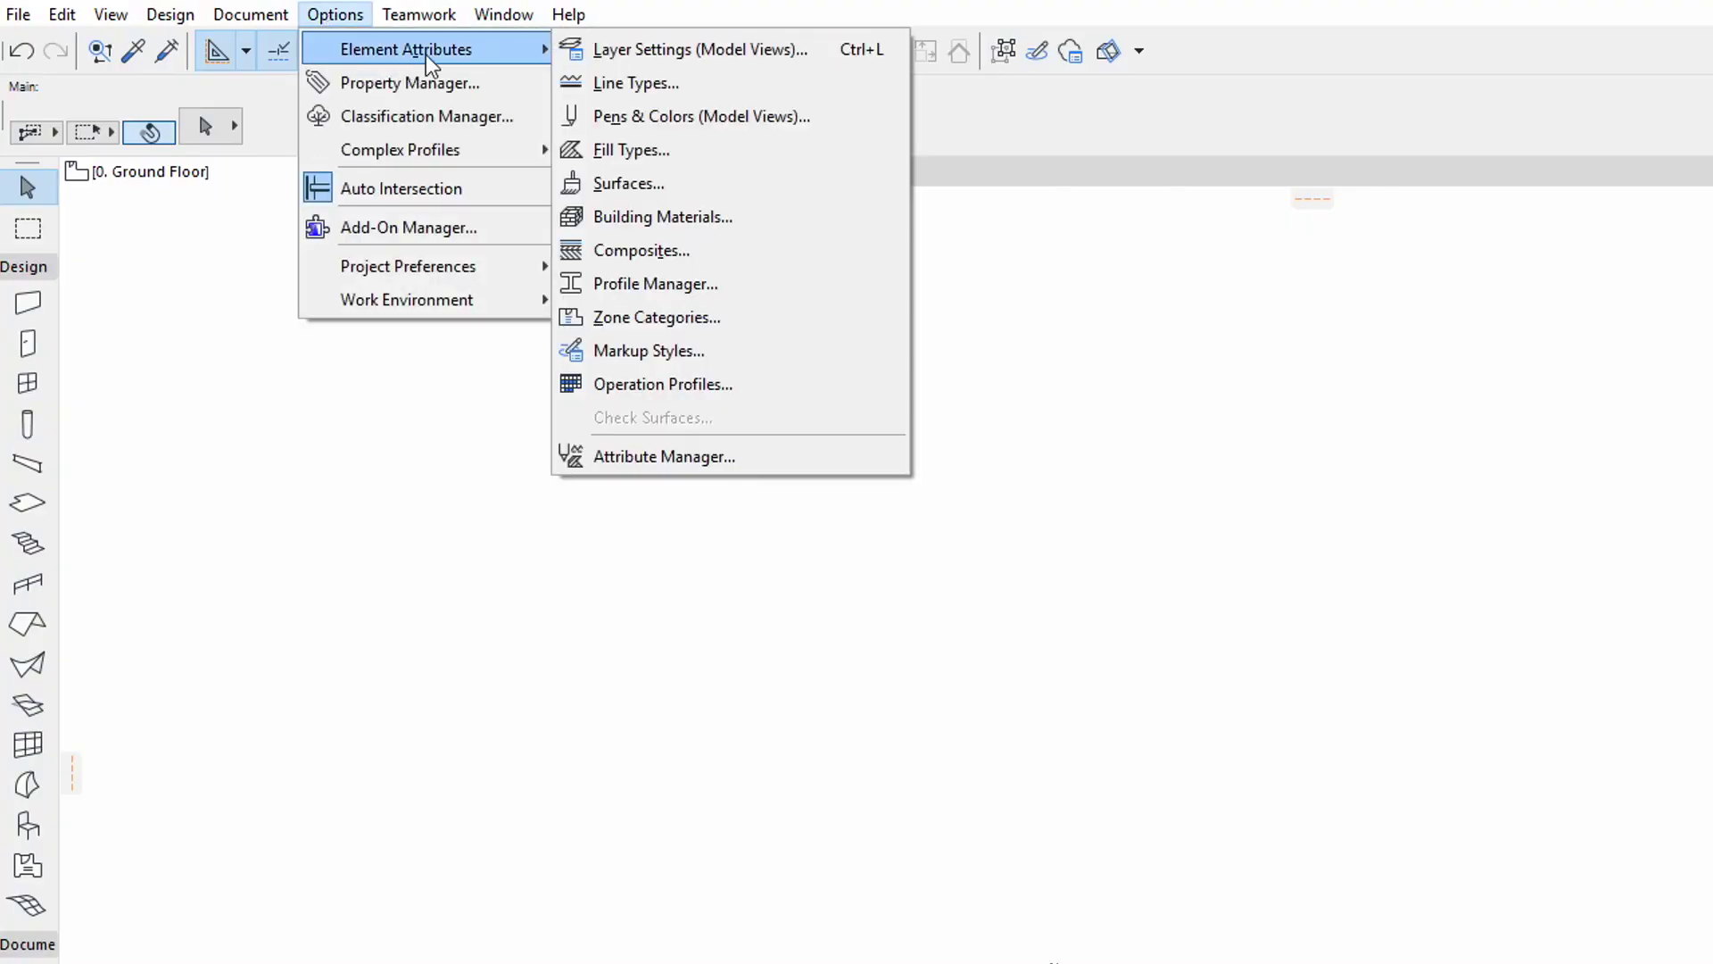
- Load HQ Project.pla's attributes into the Attribute Manager as a Temporary set beside the project's own
left_click(808, 461)
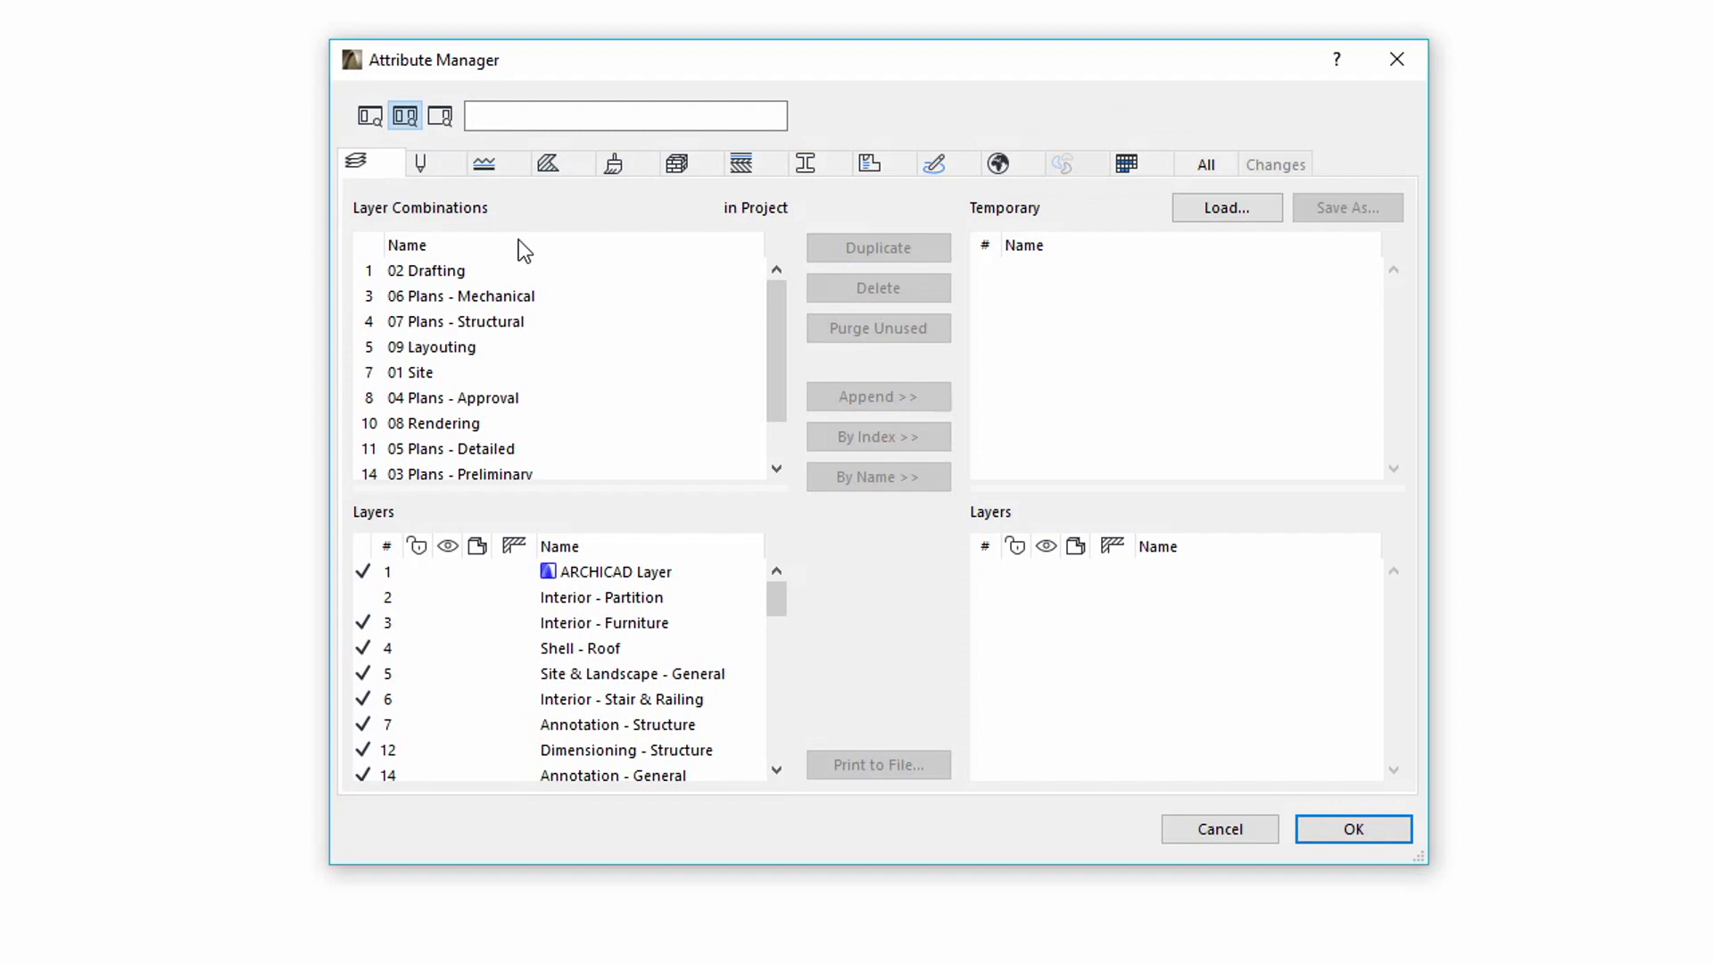
left_click(1251, 216)
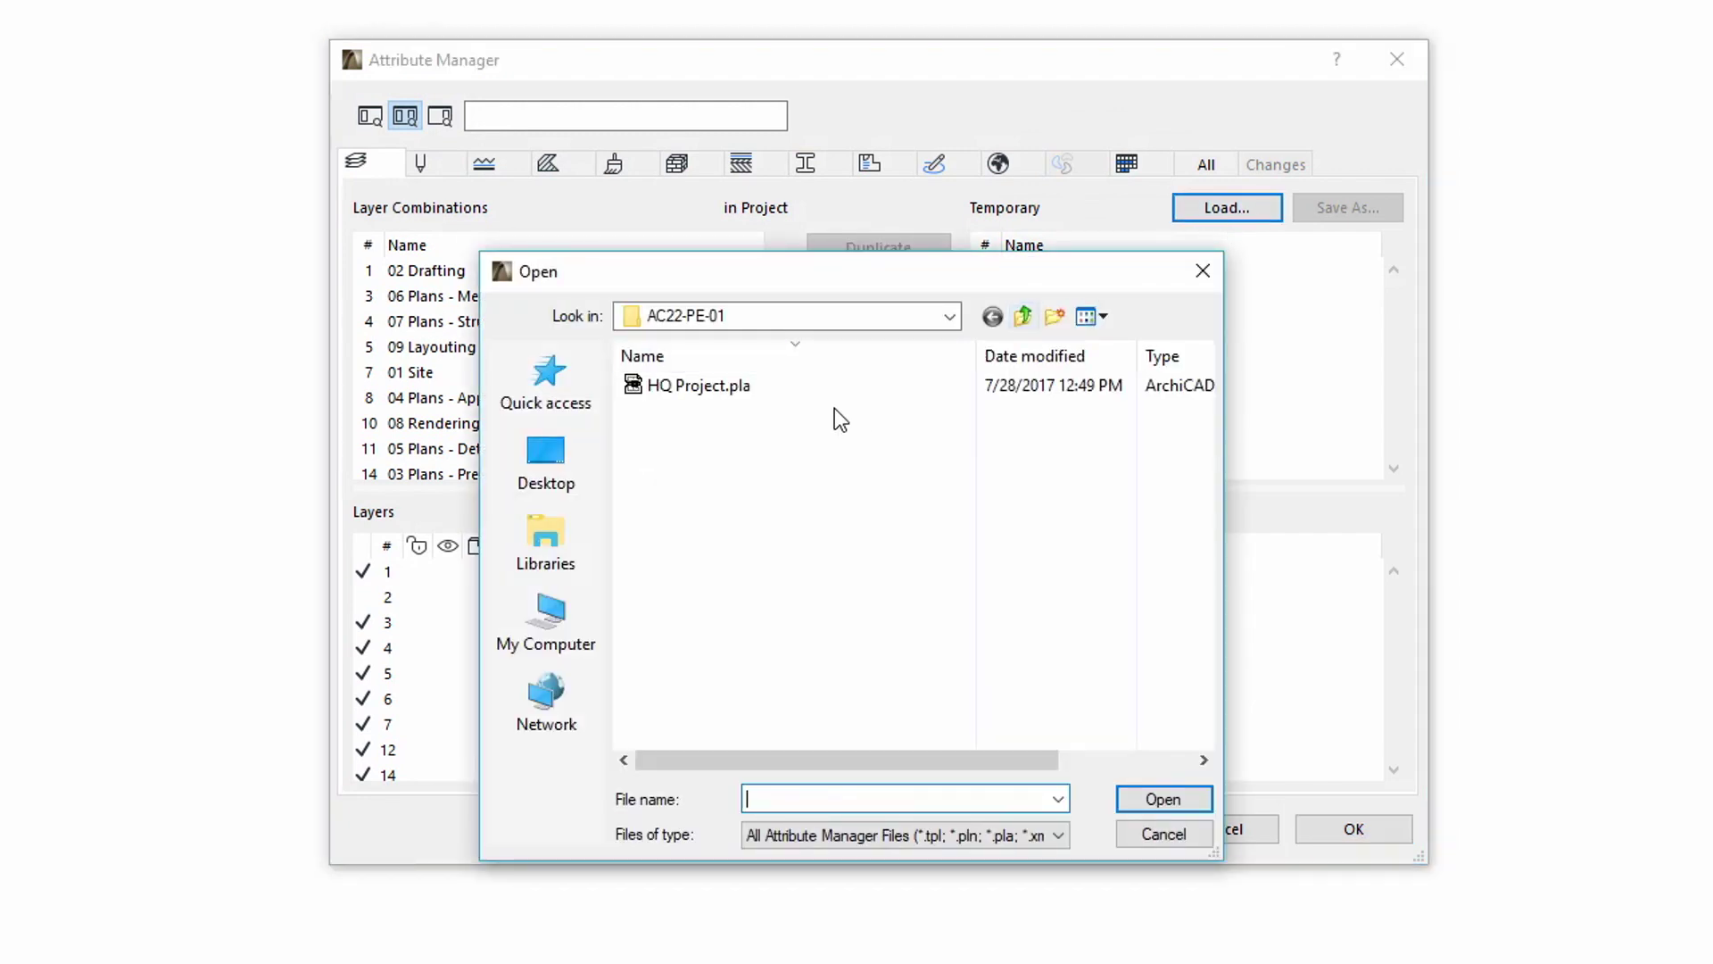
left_click(735, 389)
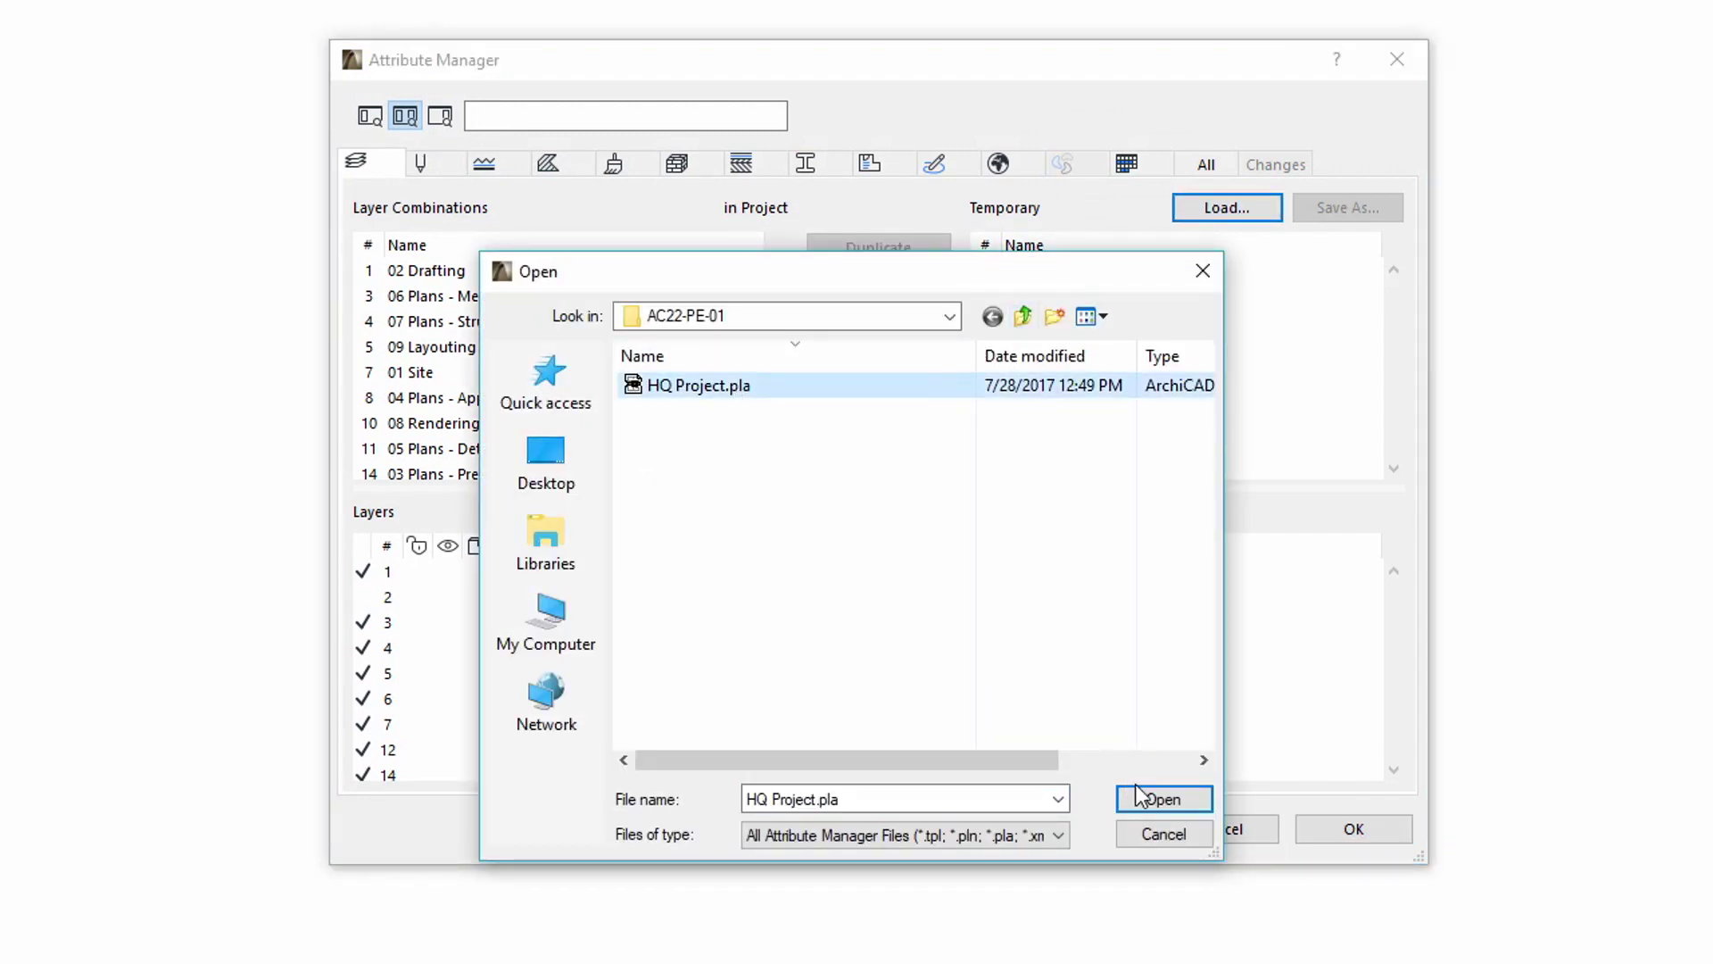
left_click(1167, 803)
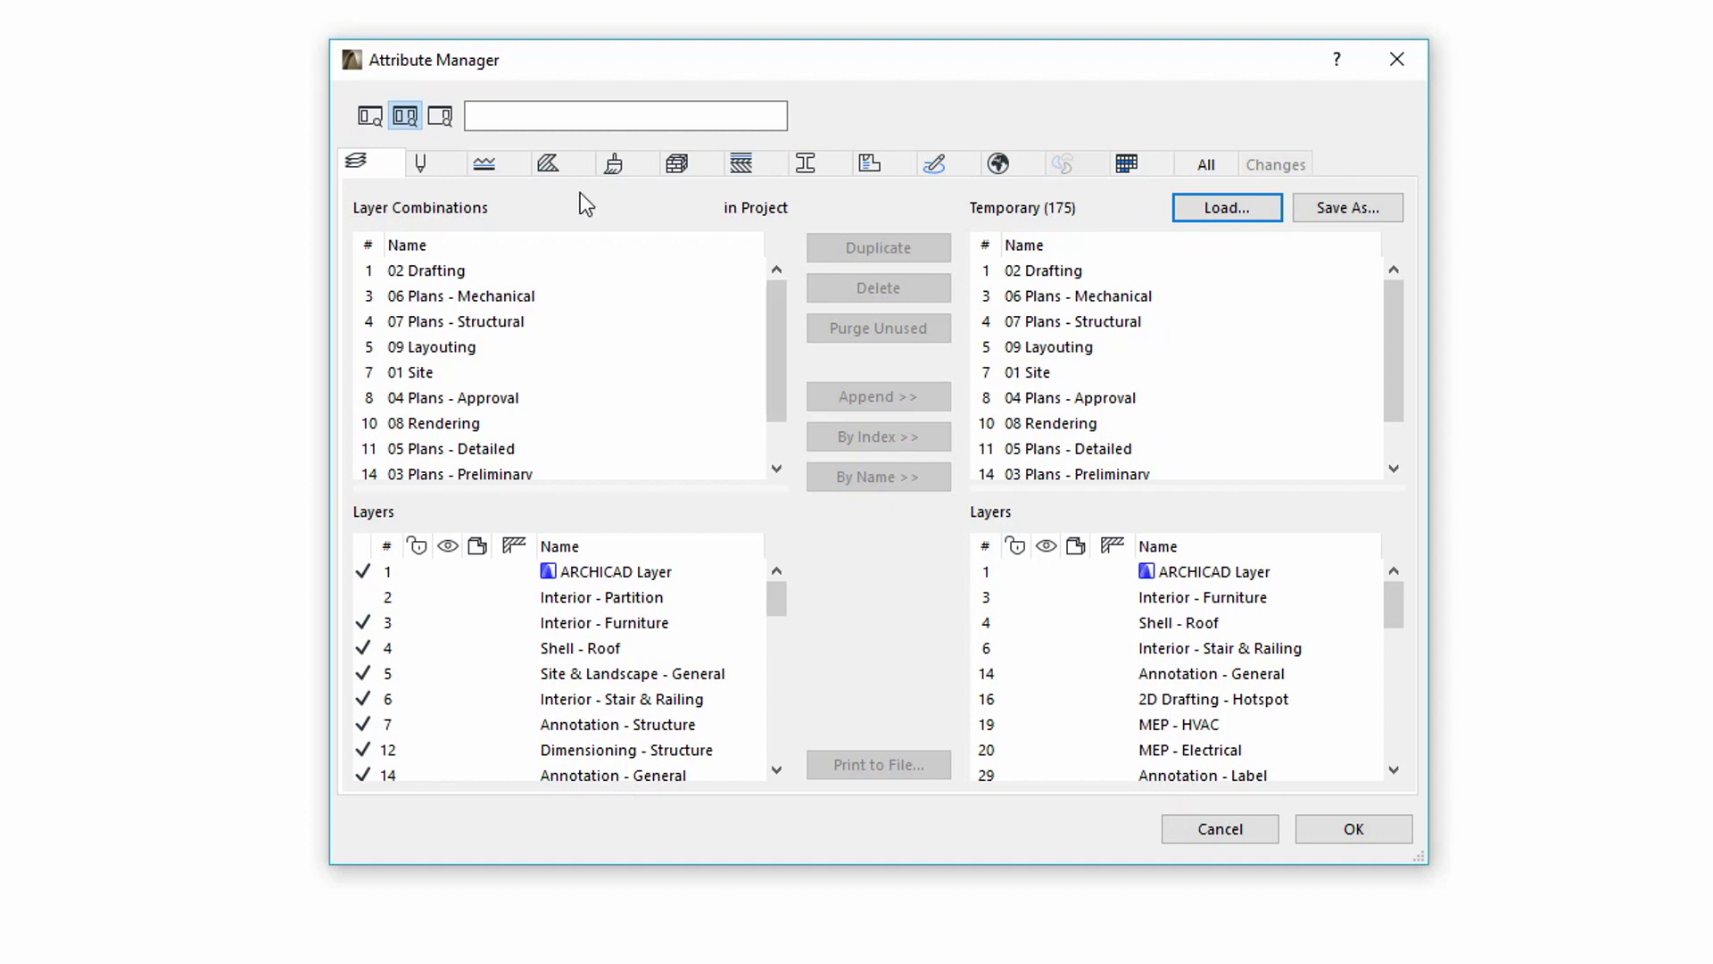
left_click(506, 112)
- Search attribute names for 'site' on the right side only, leaving just 01 Site in the loaded list
left_click(506, 111)
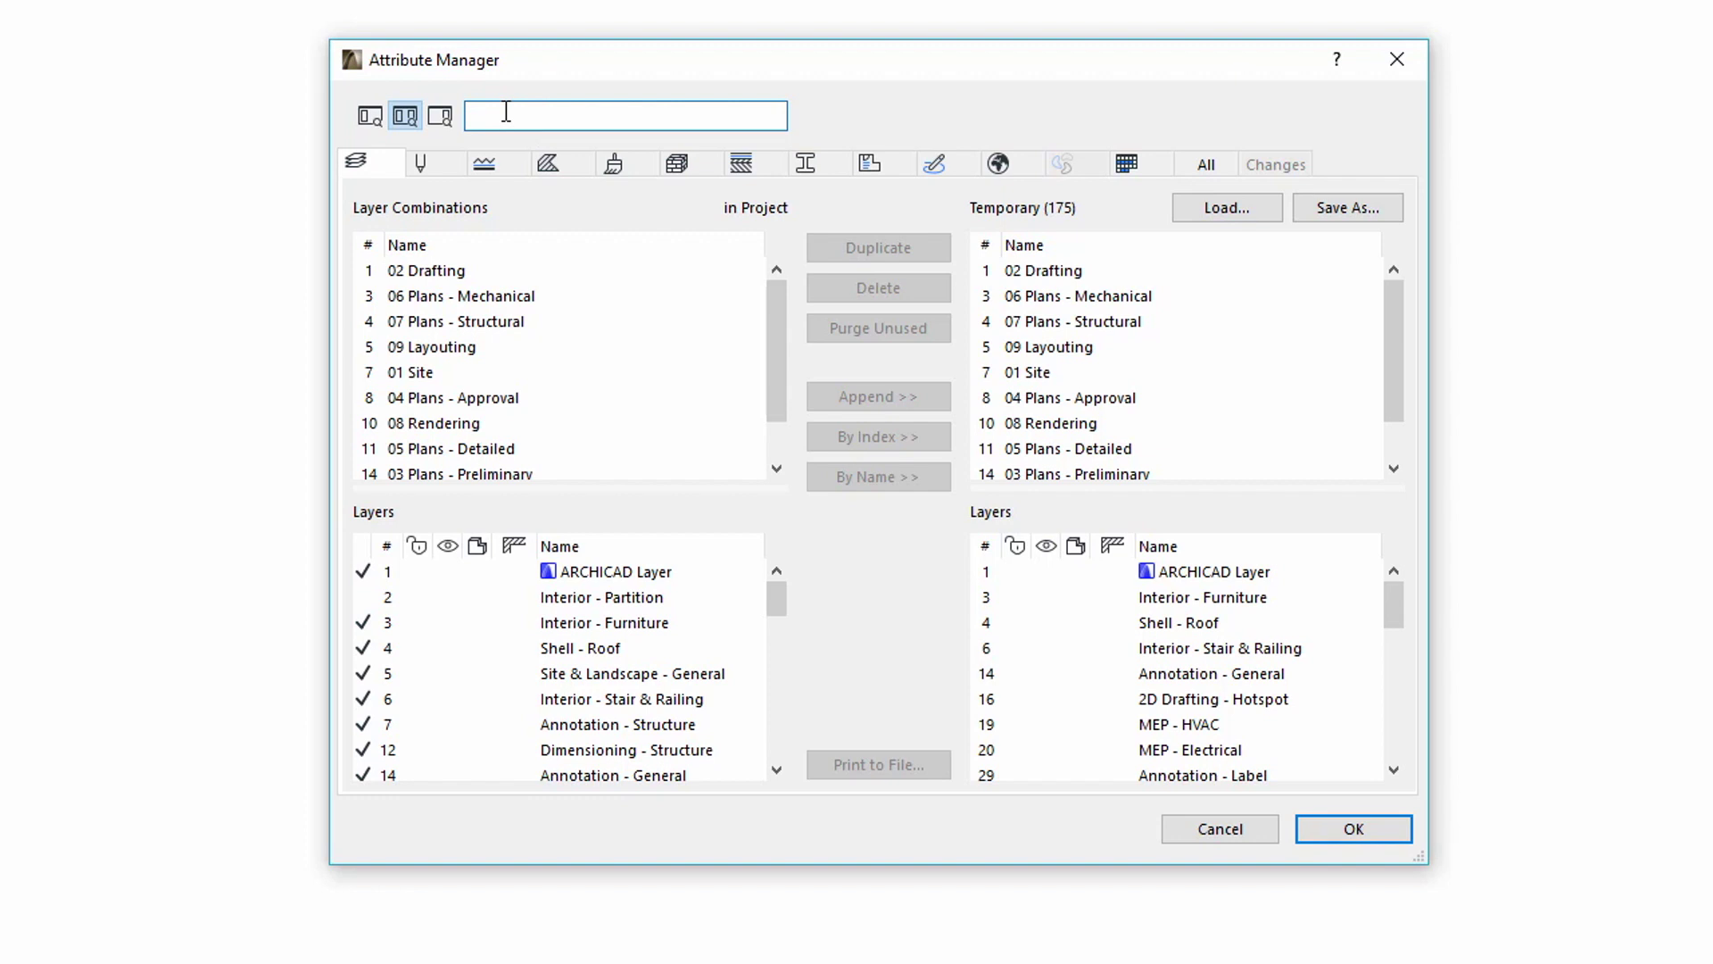
type("site")
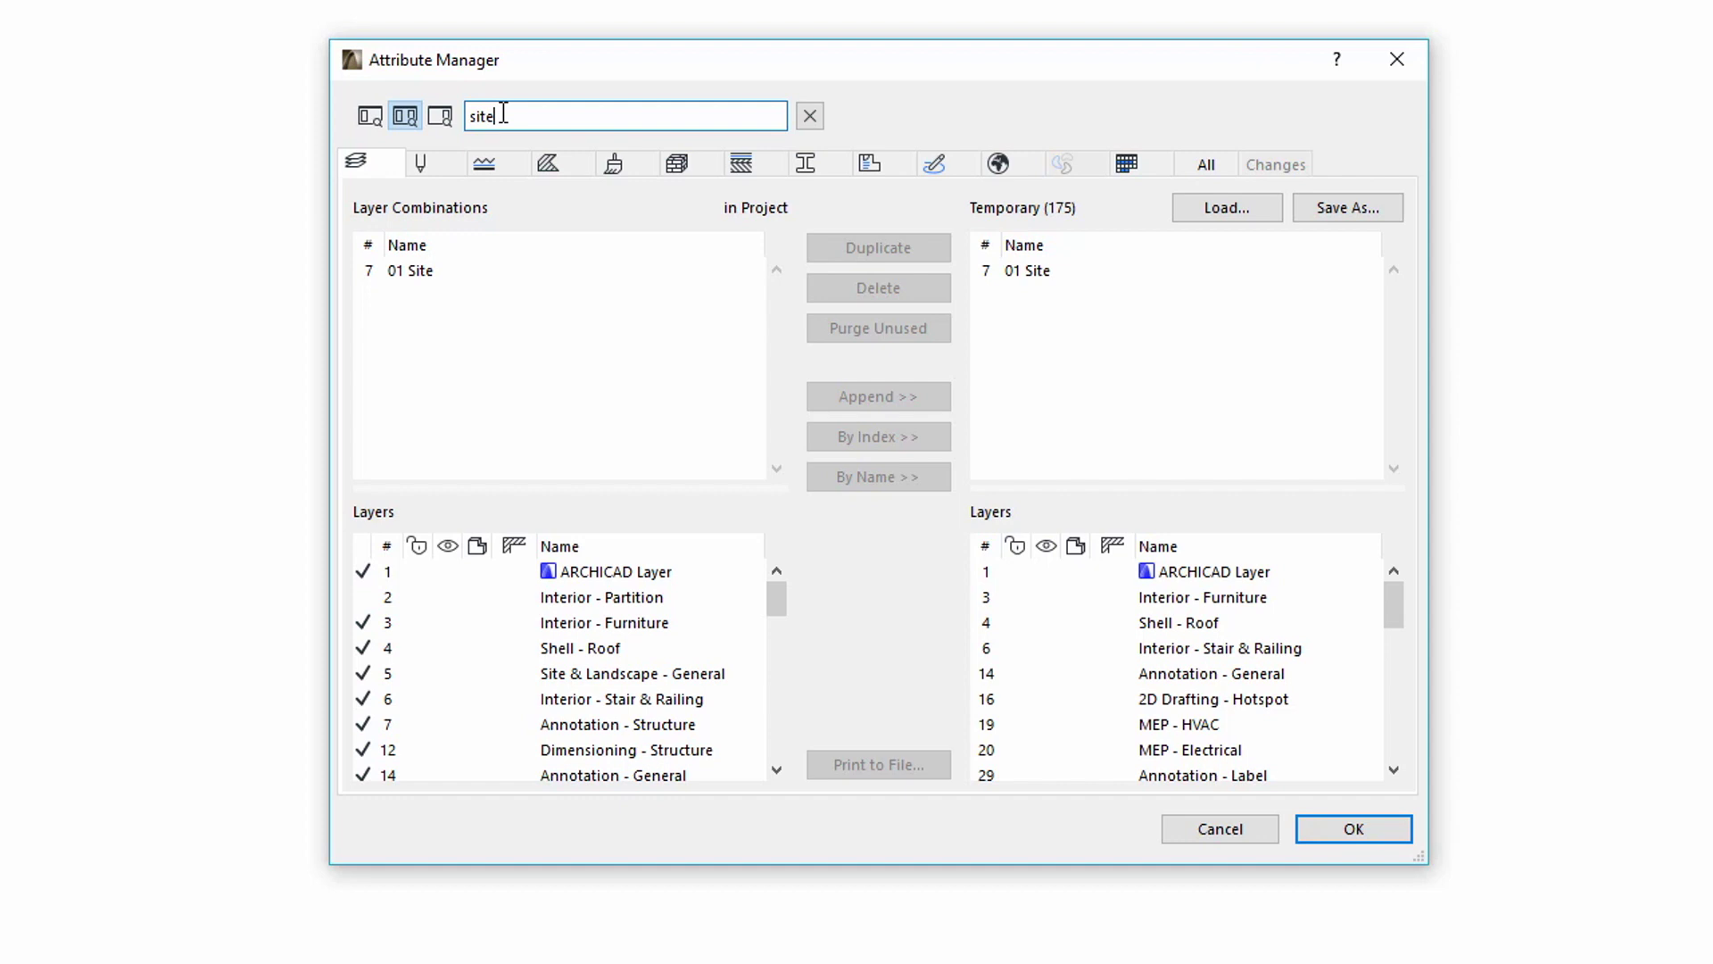
left_click(368, 121)
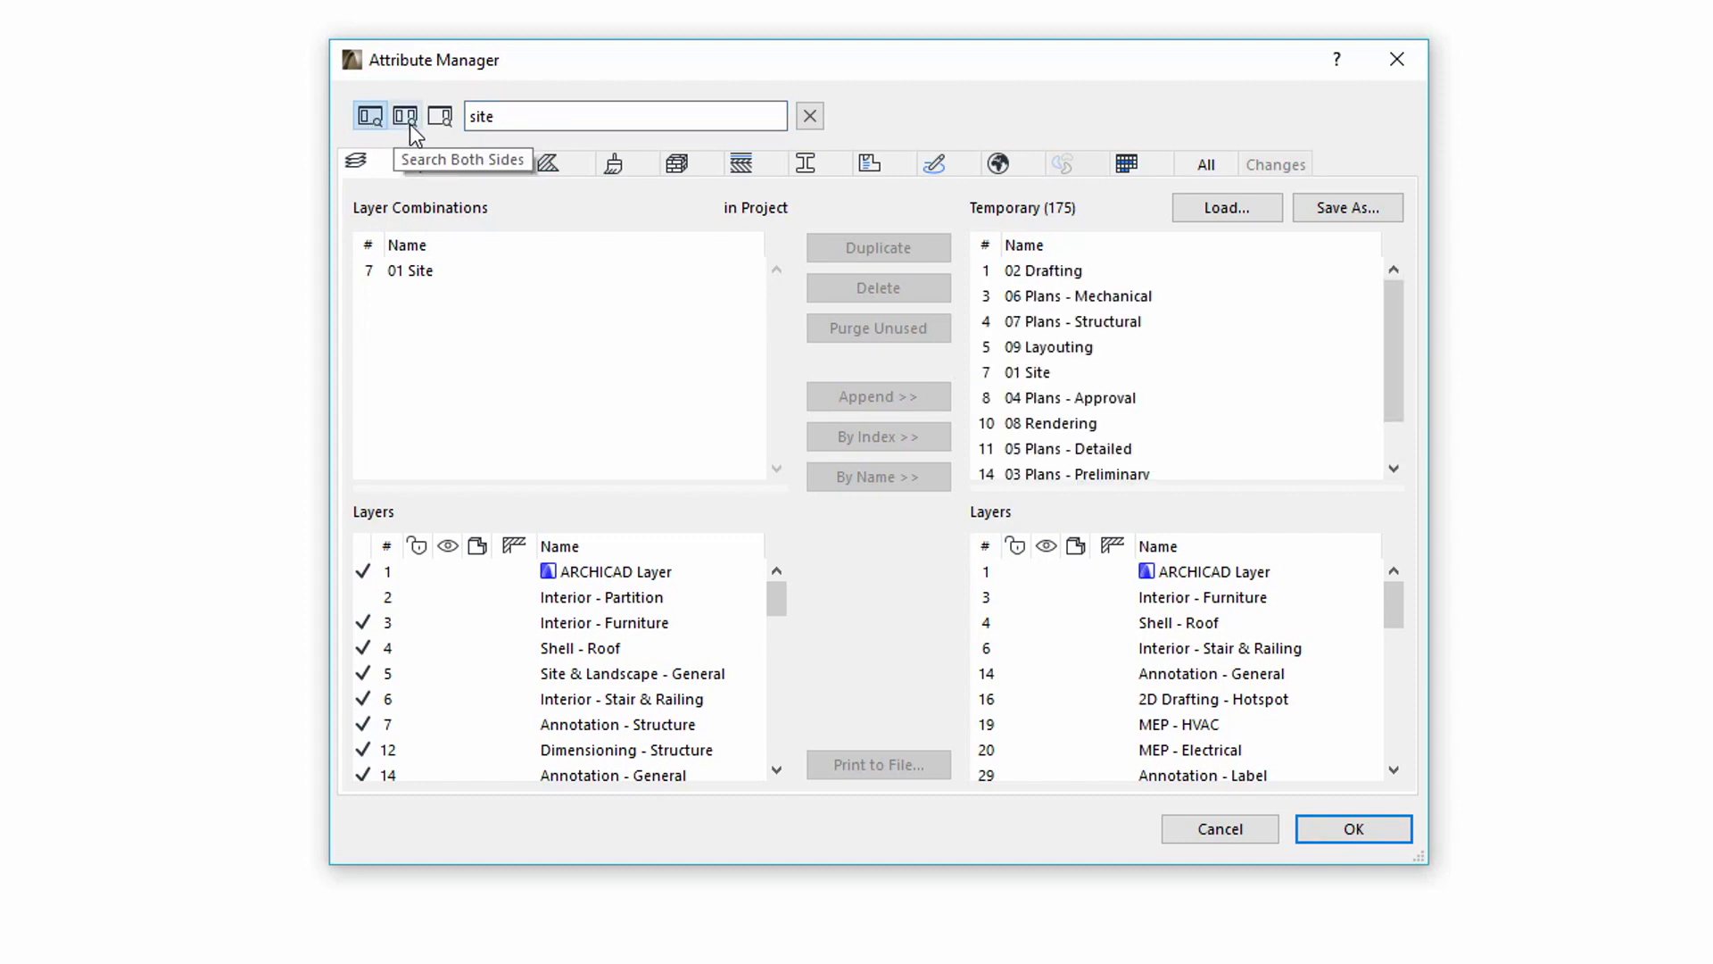
left_click(410, 121)
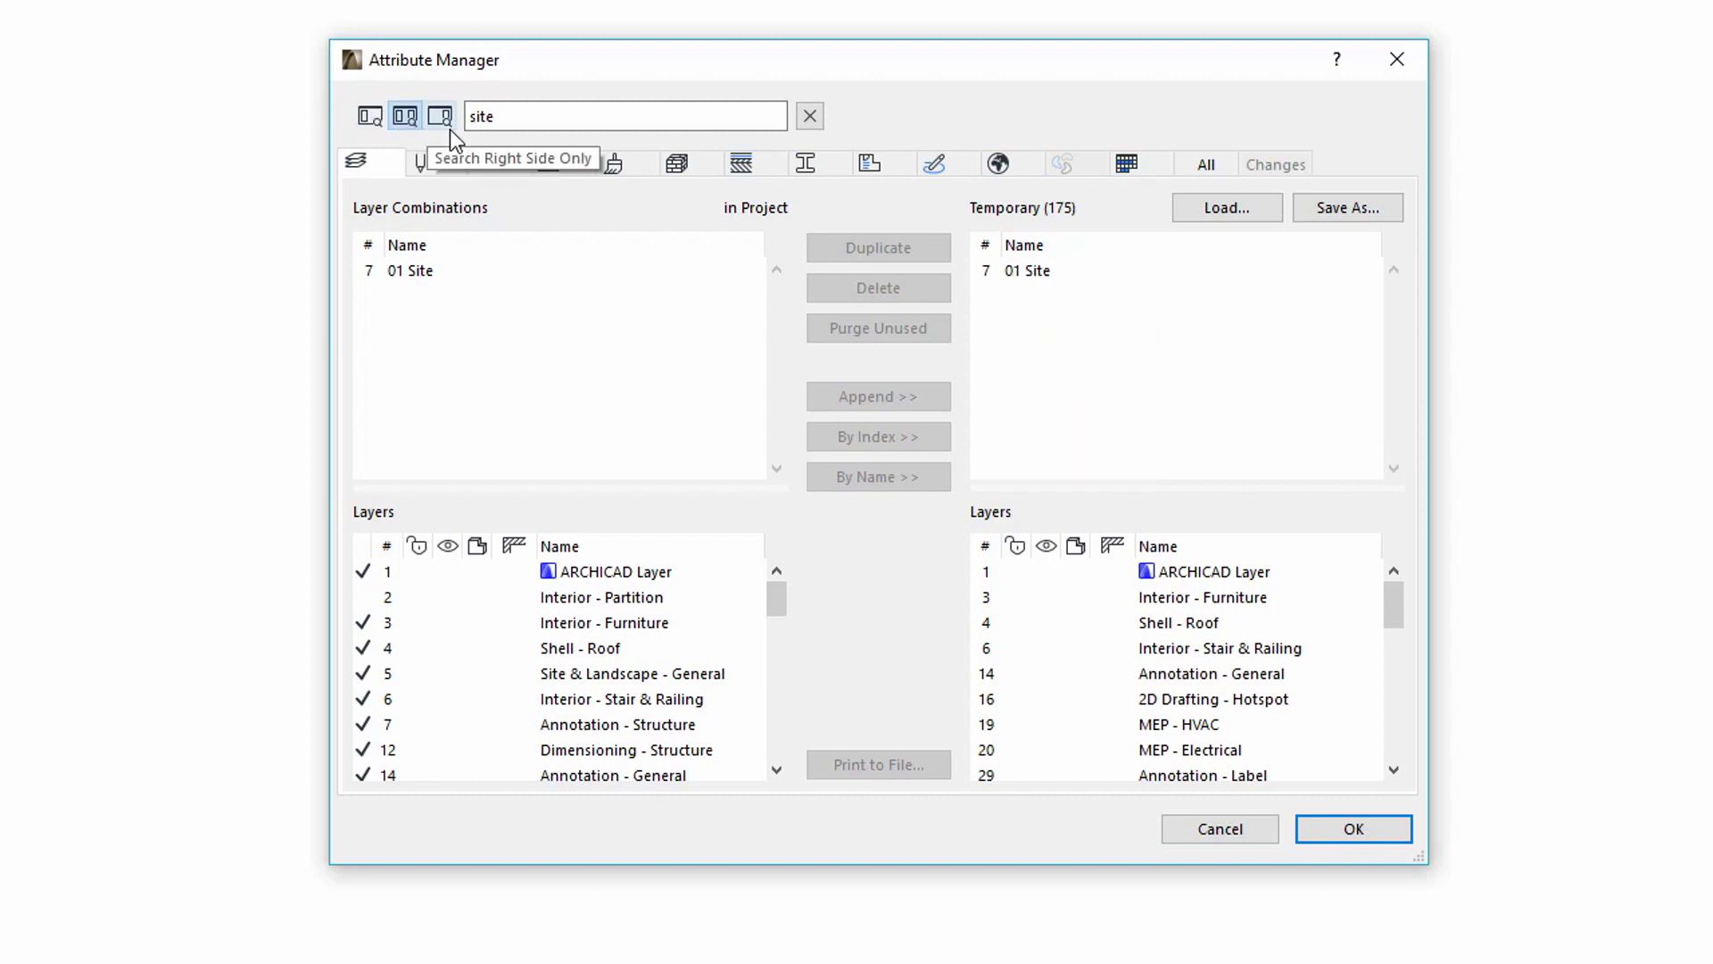
left_click(440, 120)
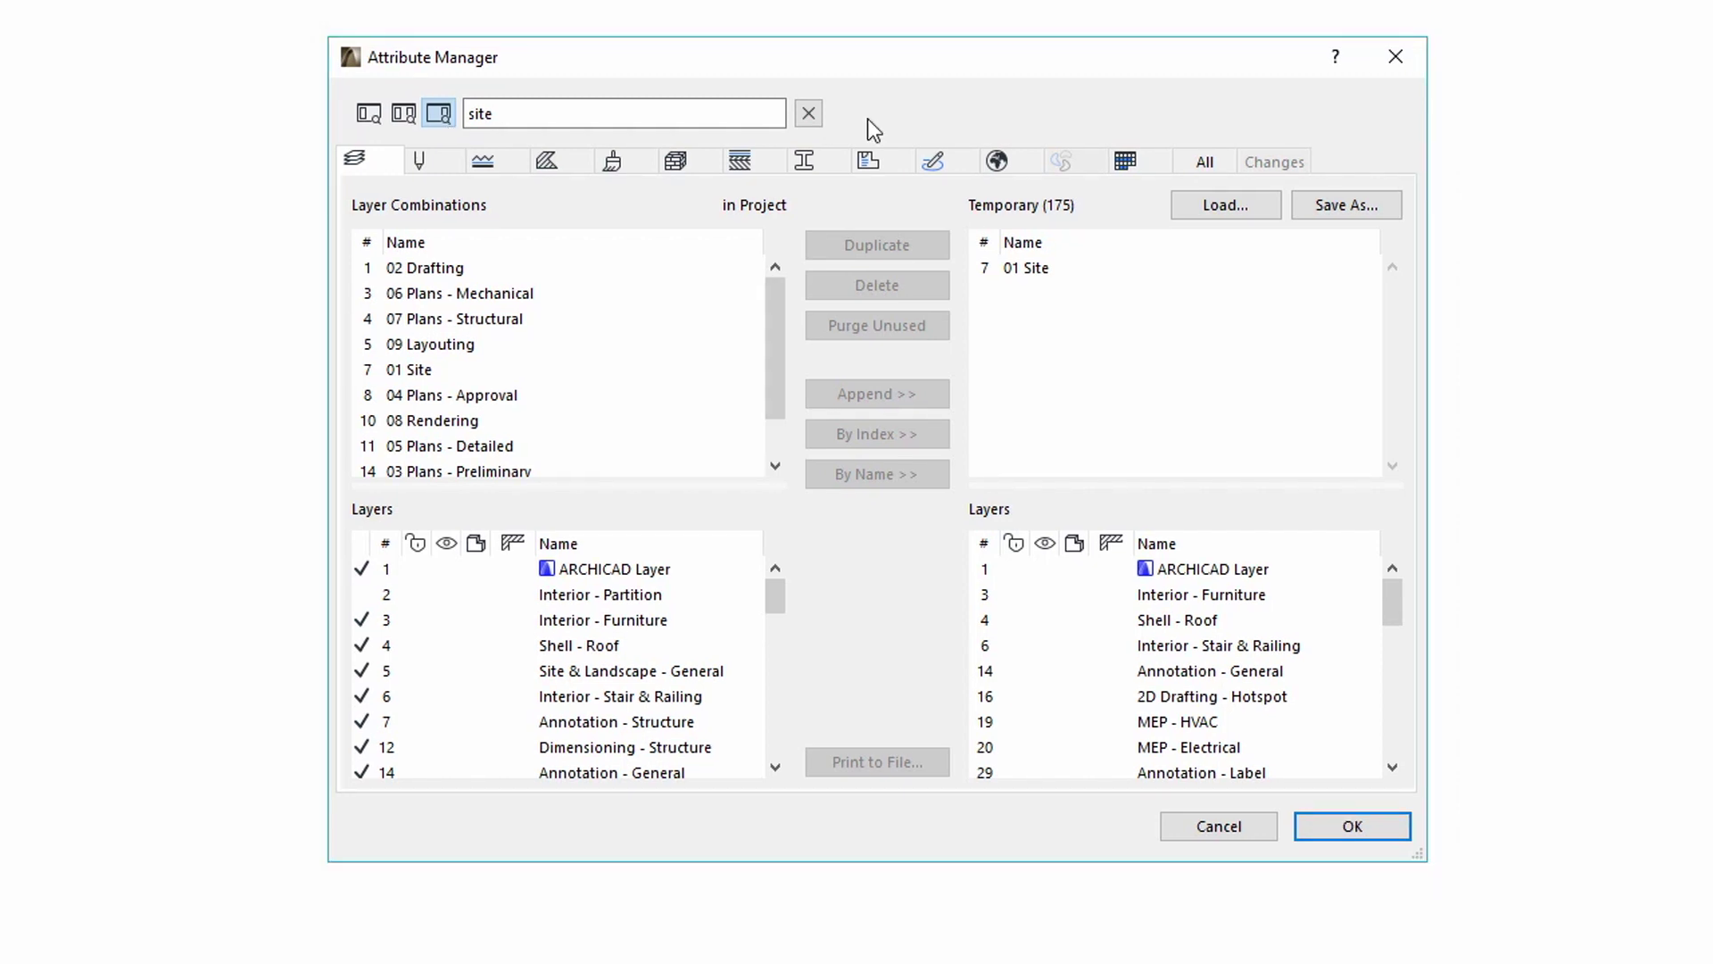
- Show every attribute type matching 'site', then return to Layers to clear the search
left_click(1206, 164)
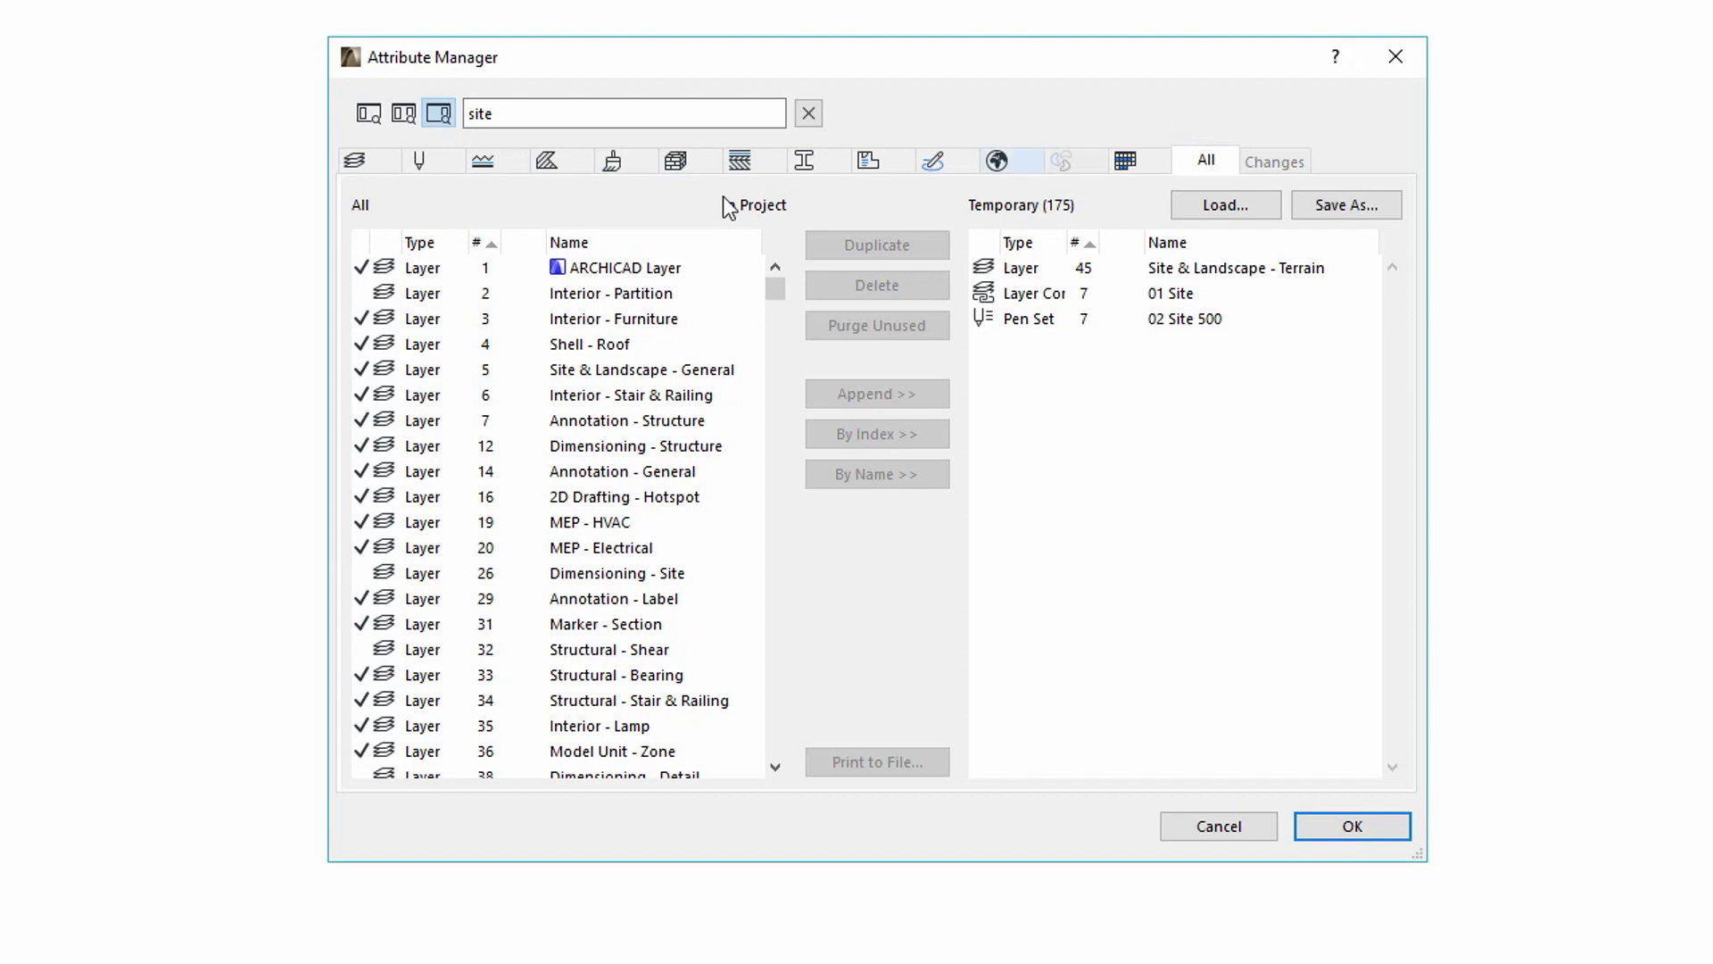
left_click(354, 164)
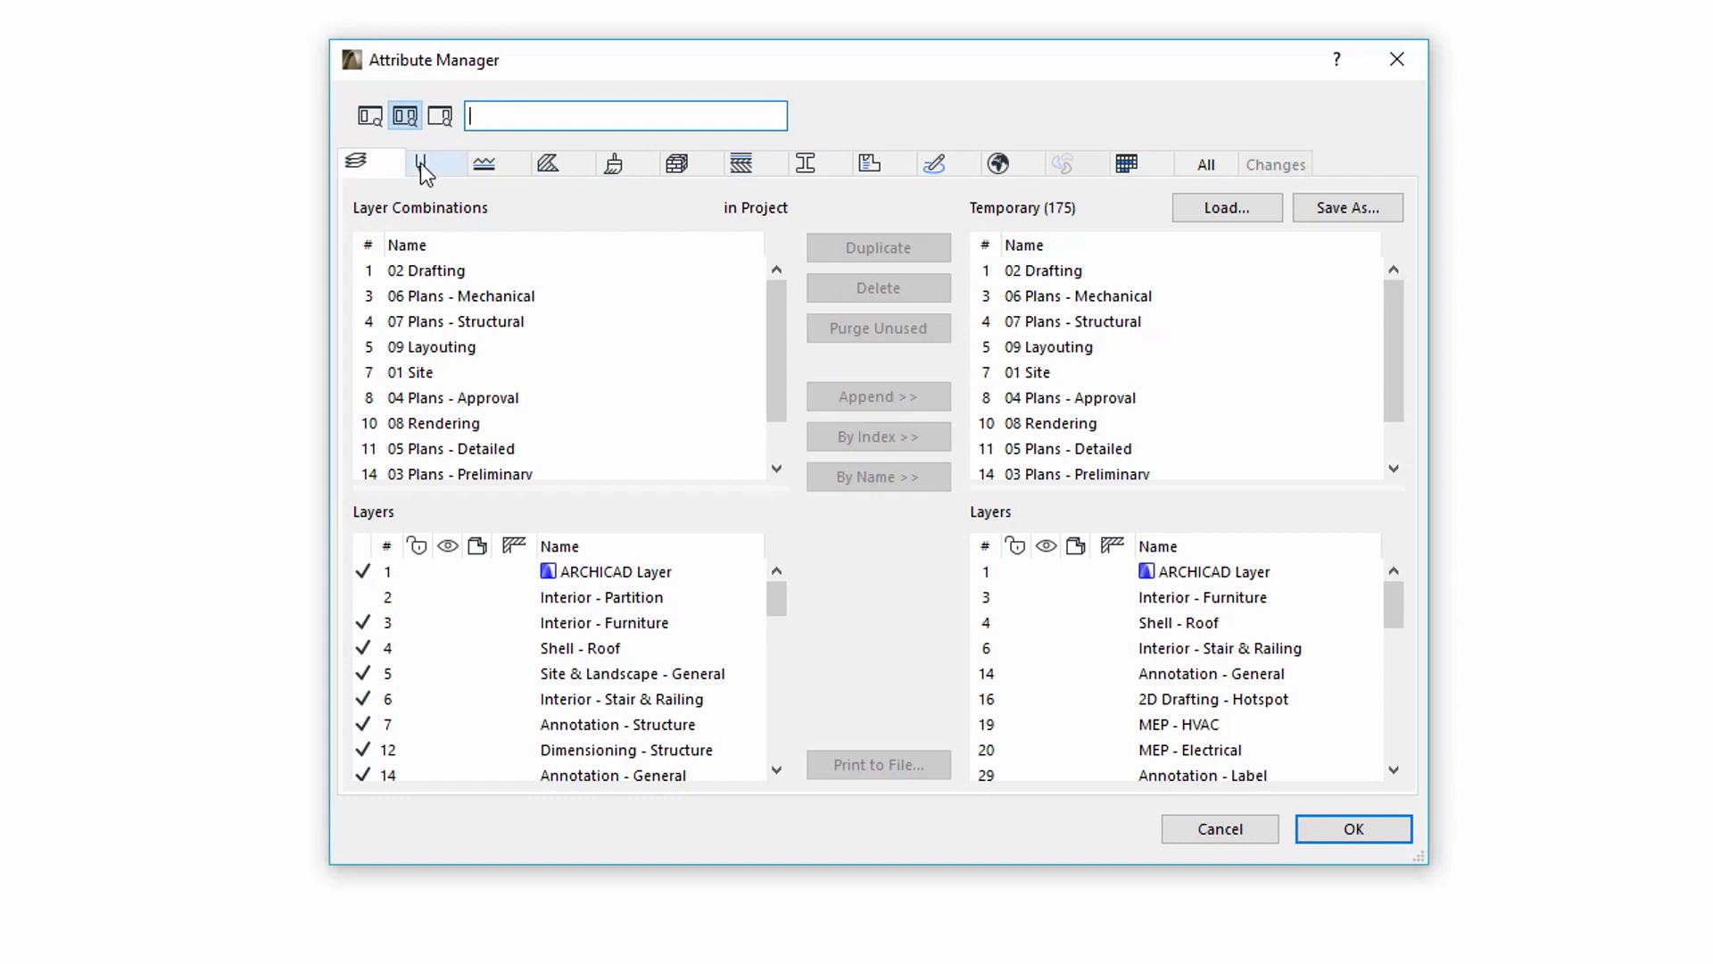
- On Pen Sets, select the project's pen sets 10 Grayscale through 04 Building plans 50
left_click(420, 162)
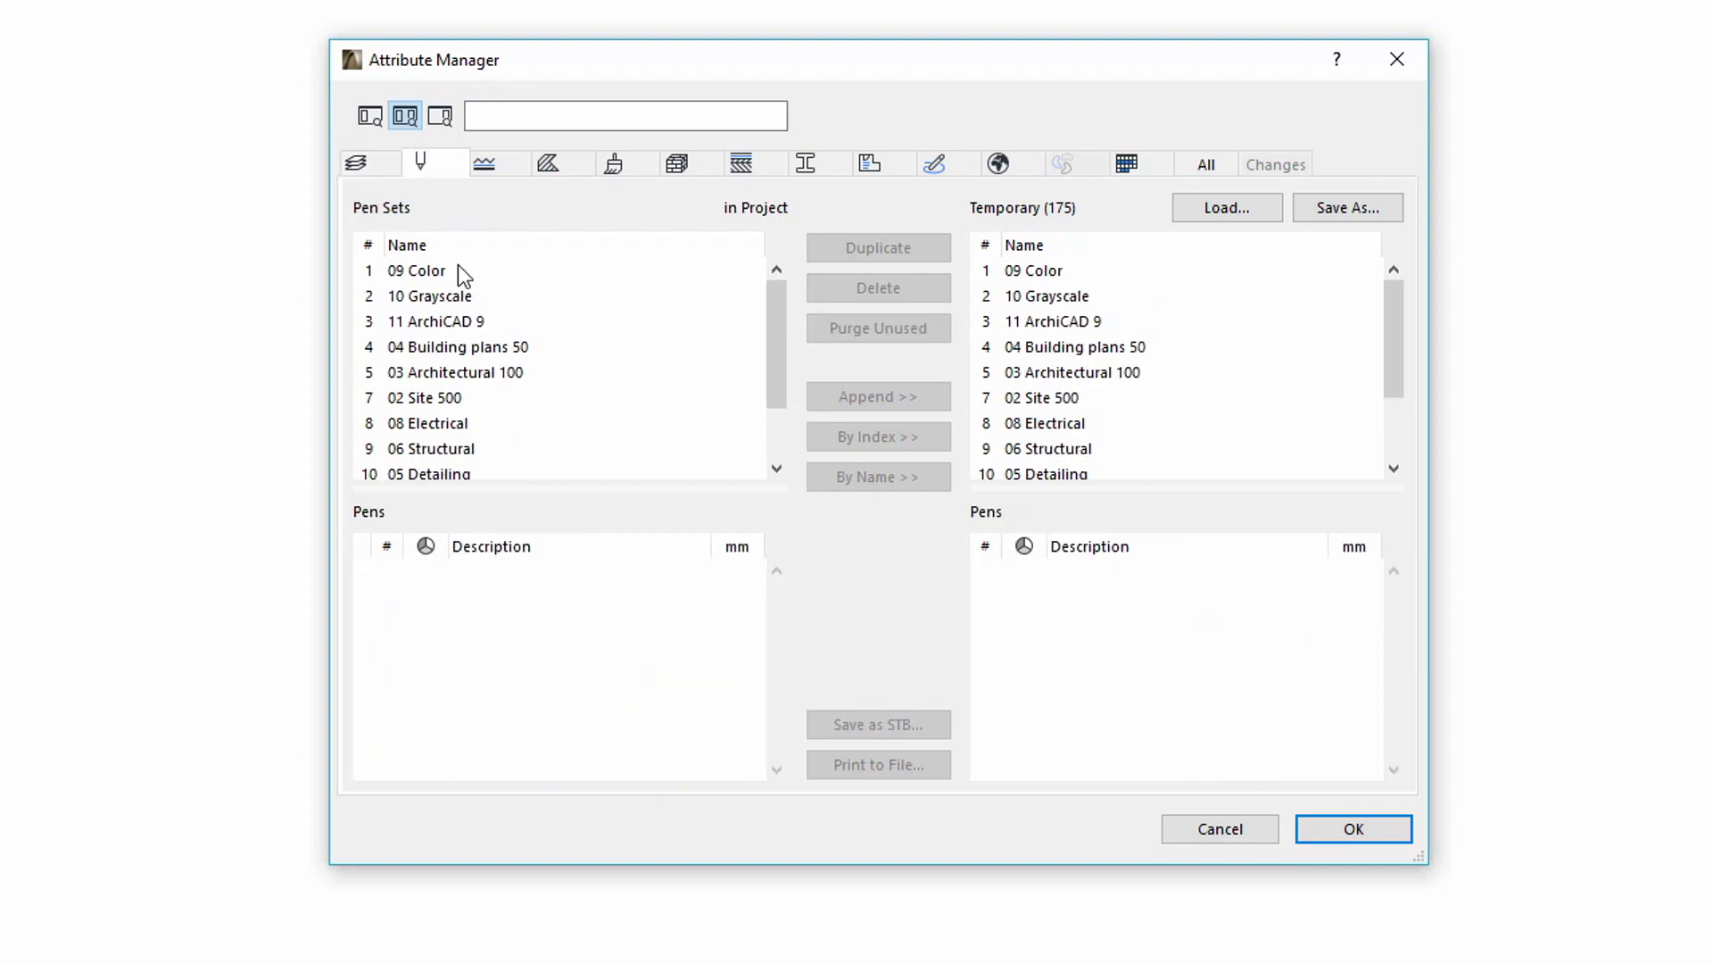
left_click(469, 295)
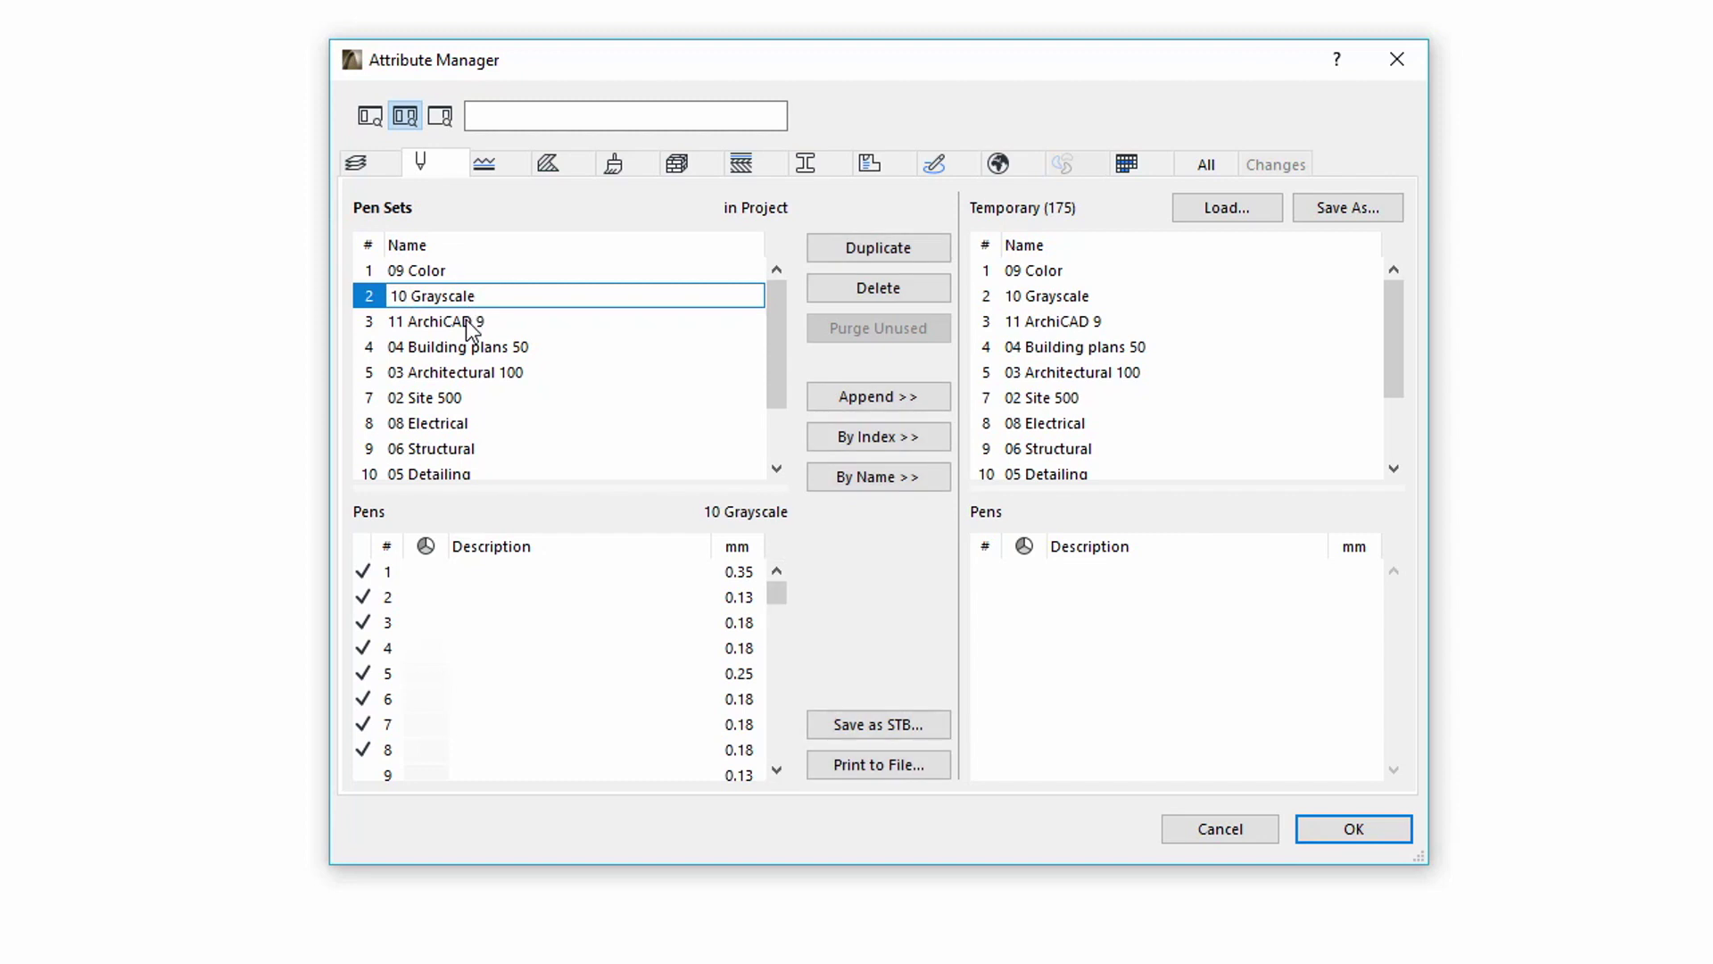
left_click_drag(471, 312, 476, 346)
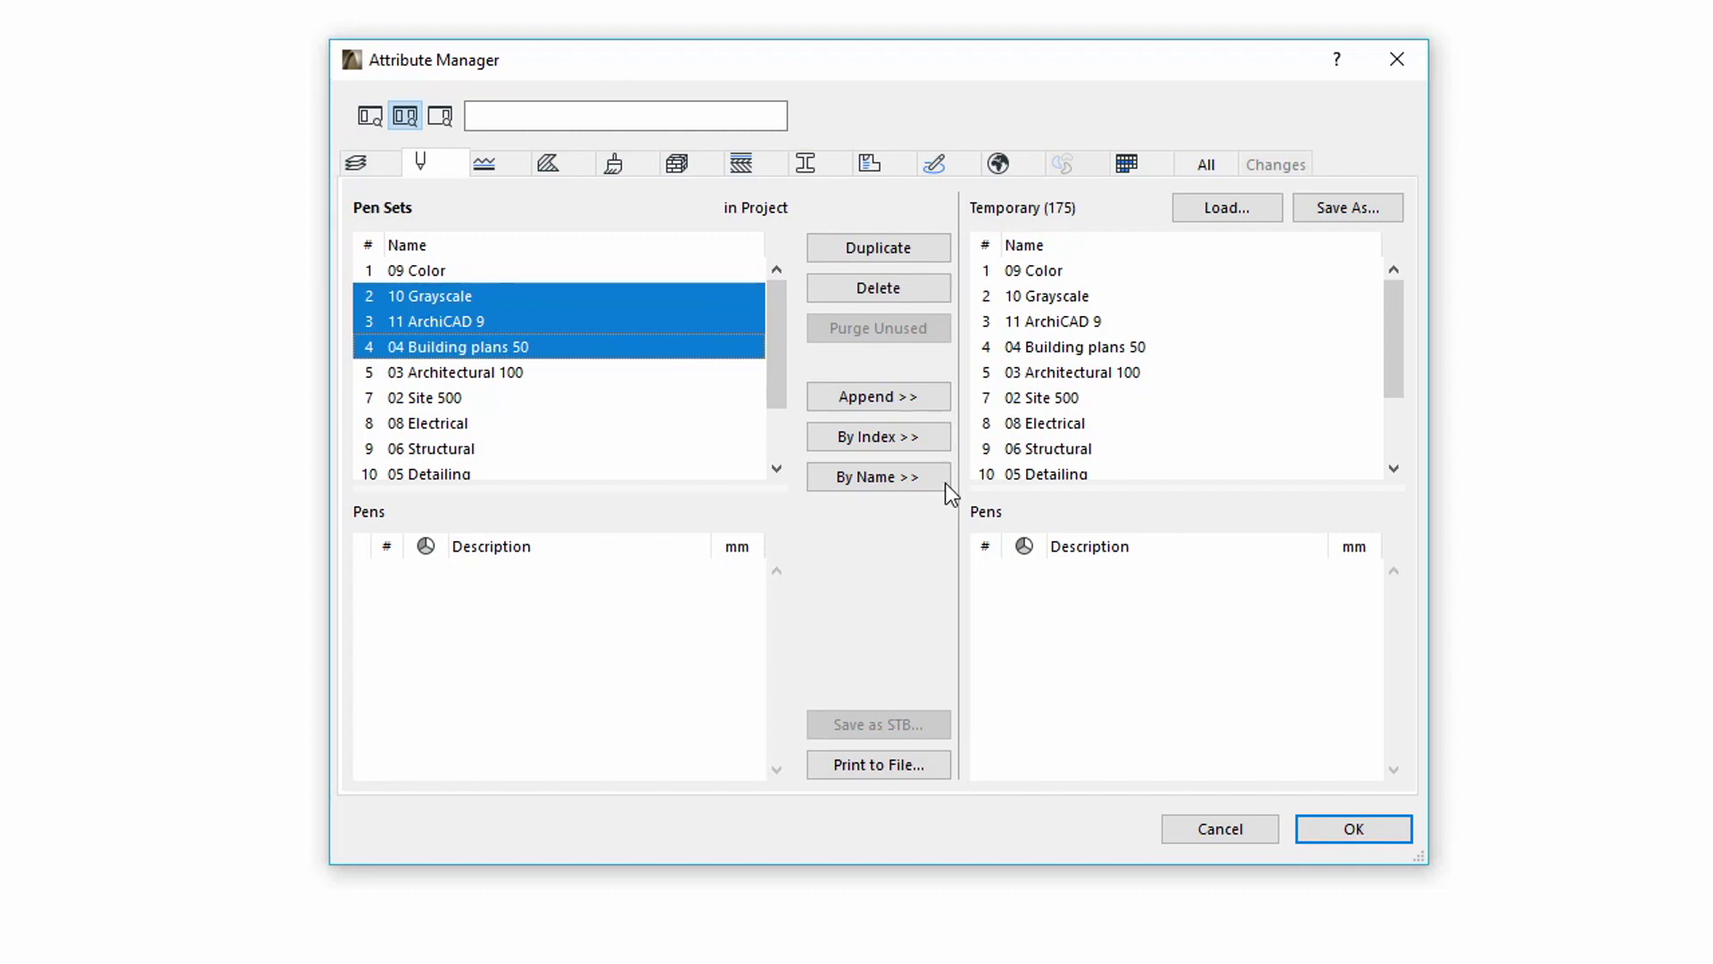
- In the loaded project, select 04 Building plans 50, 03 Architectural 100 and 02 Site 500 together
left_click(1095, 345)
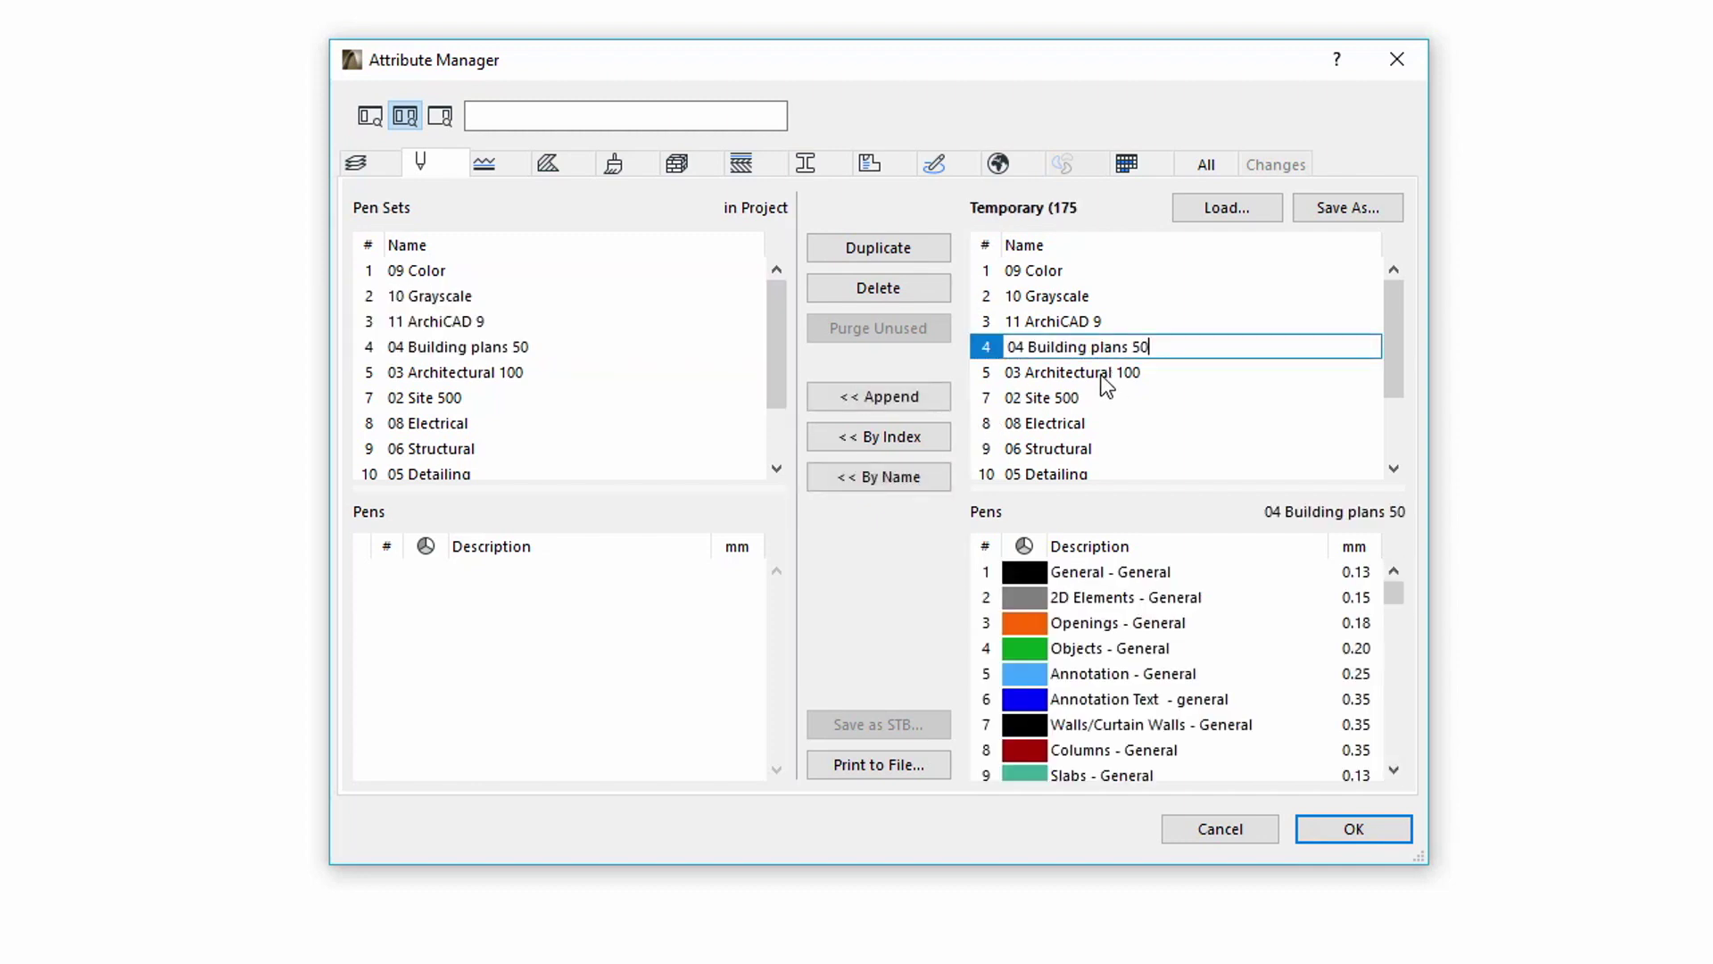
left_click(1096, 368, "shift")
left_click(1073, 398, "shift")
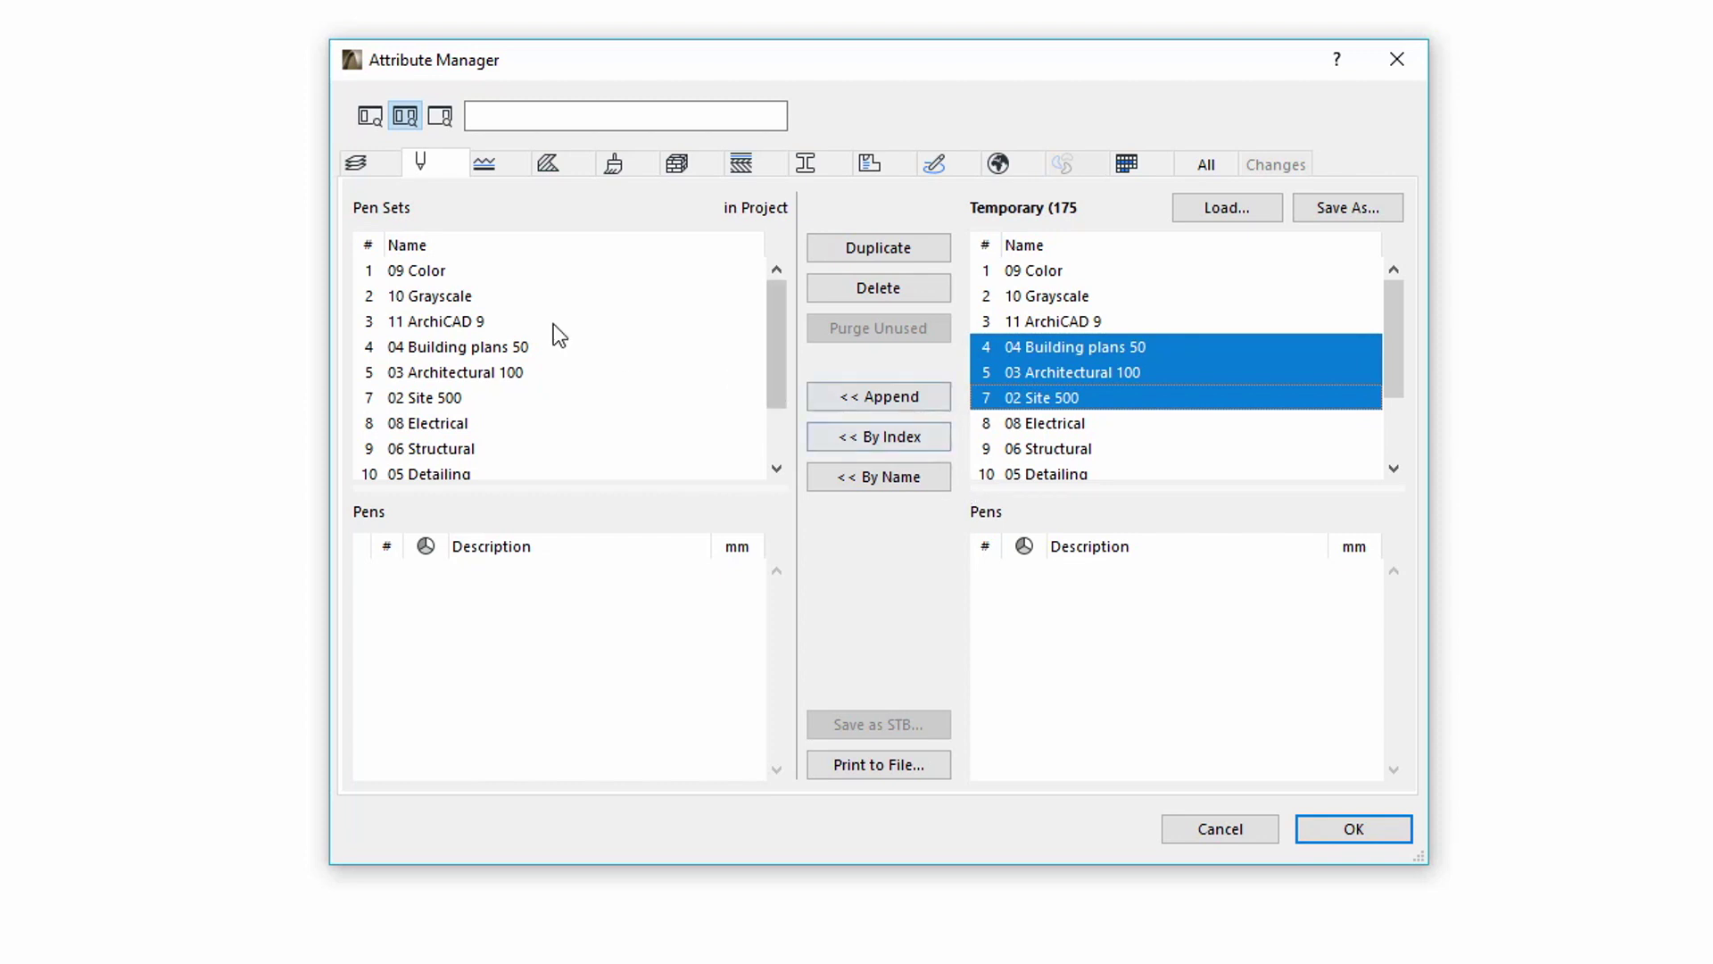
- Colour pens 2, 3, 4 and 5 of the 11 ArchiCAD 9 pen set pure red
left_click(479, 321)
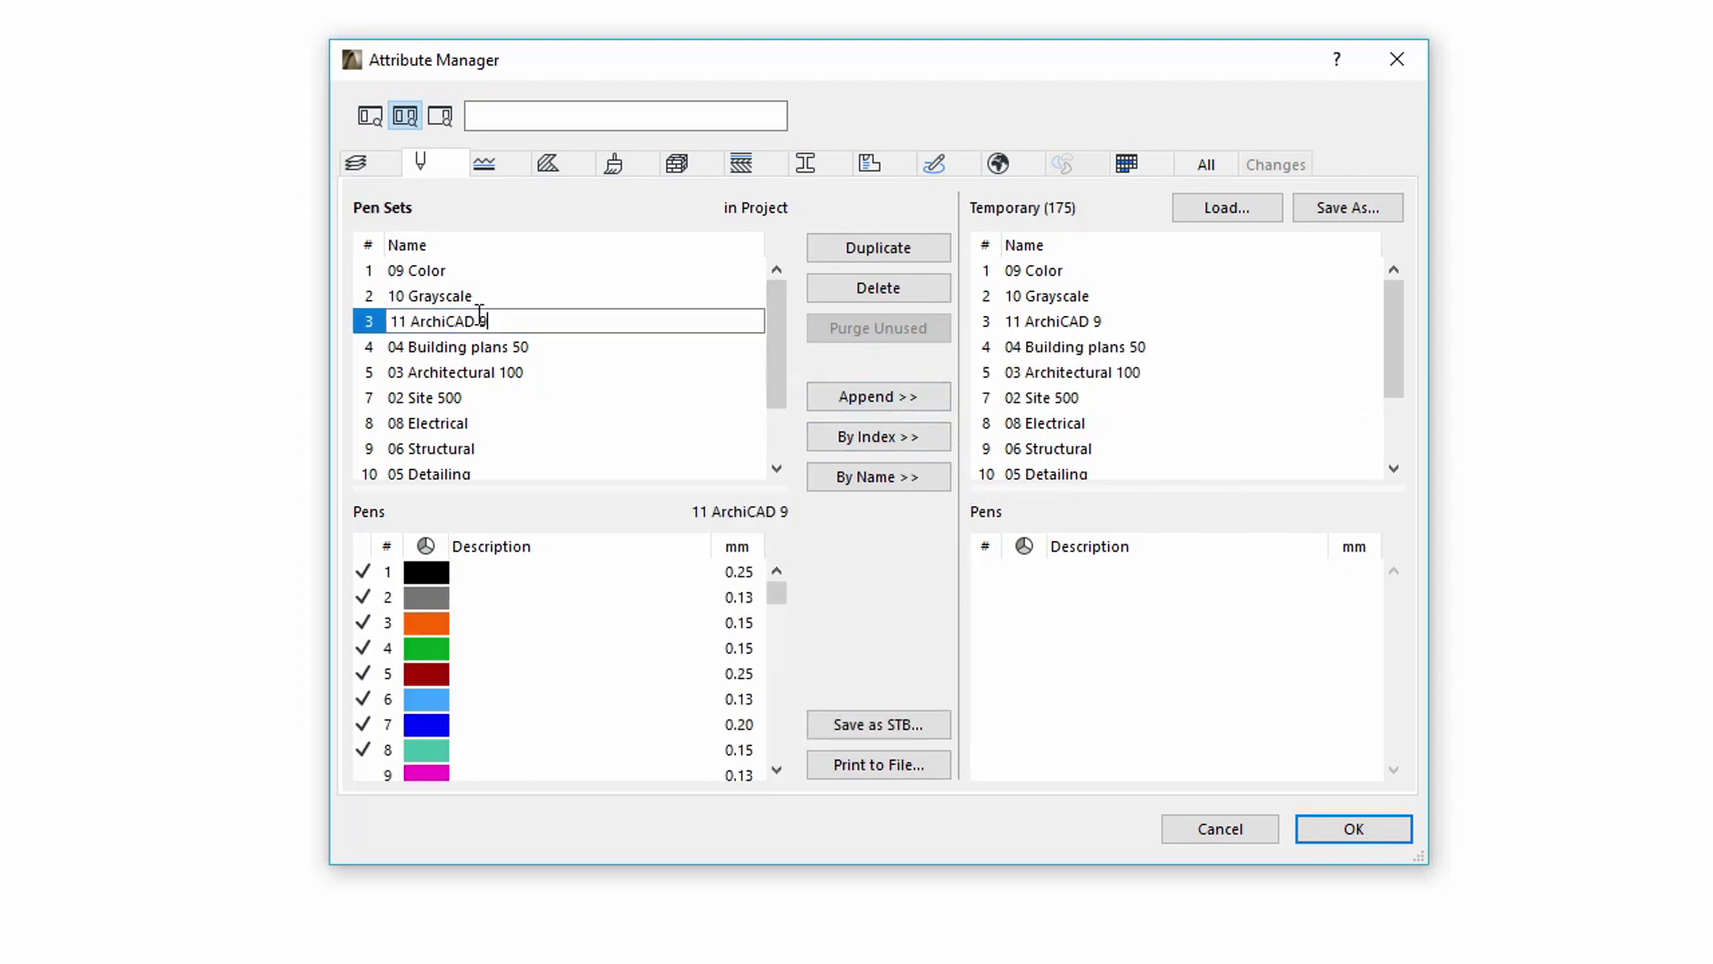
left_click(455, 597)
left_click(456, 633, "shift")
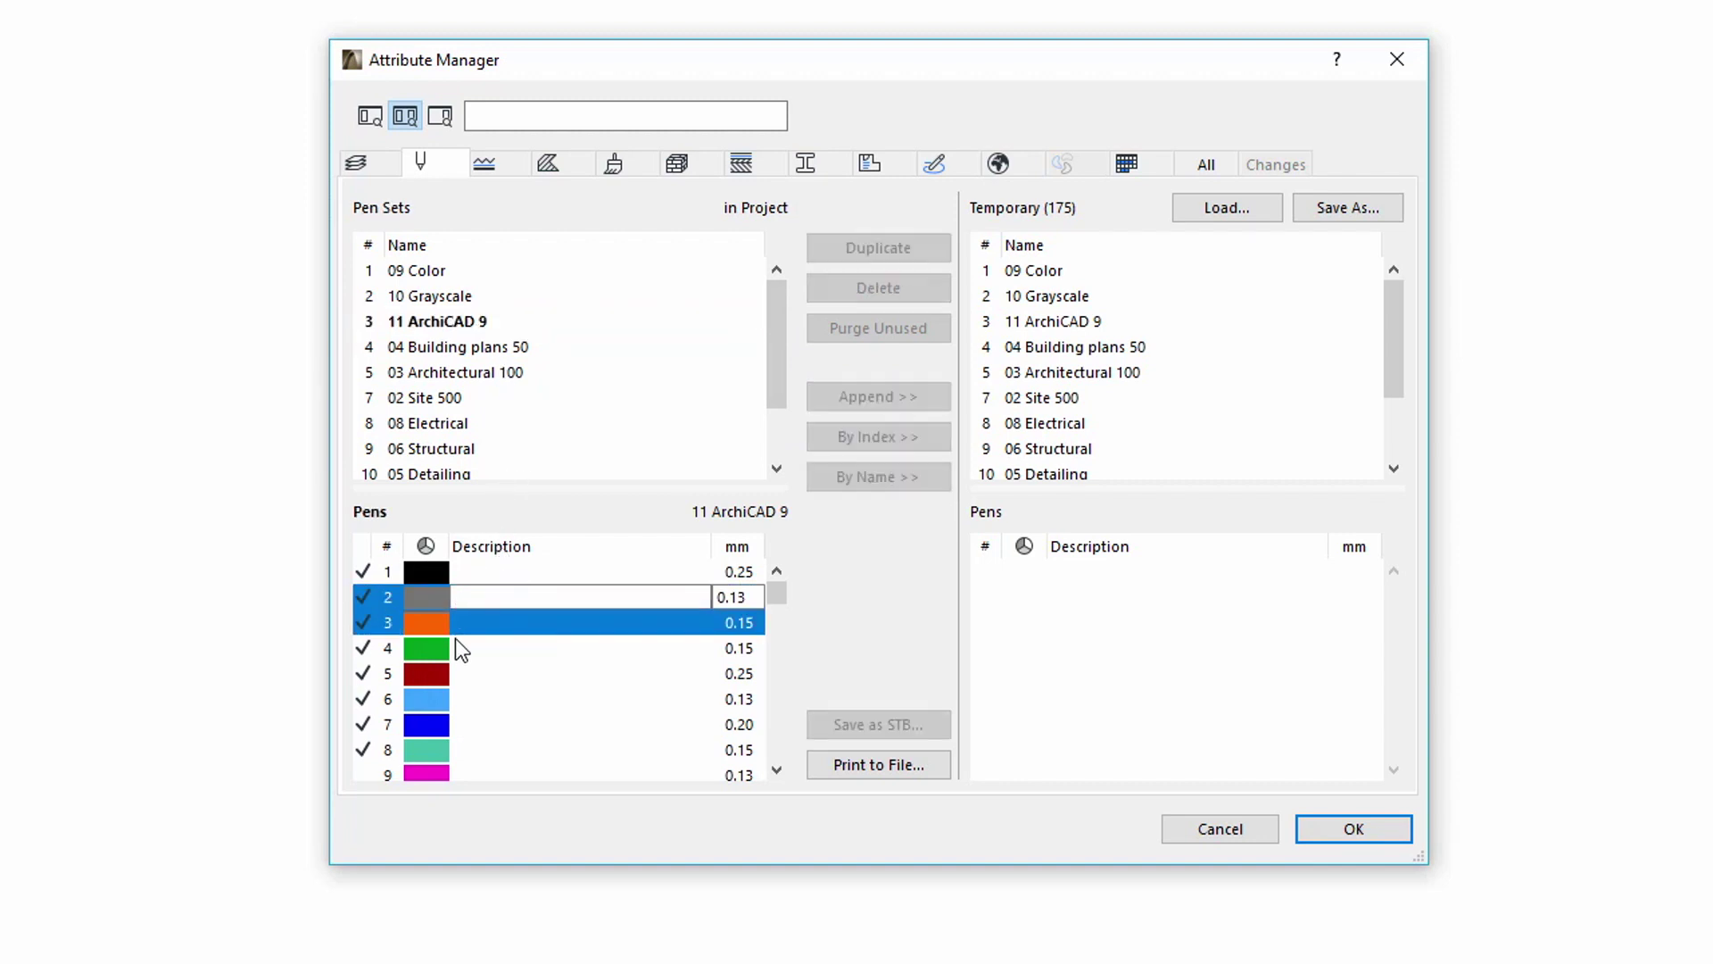
left_click(455, 646, "shift")
left_click(458, 673, "shift")
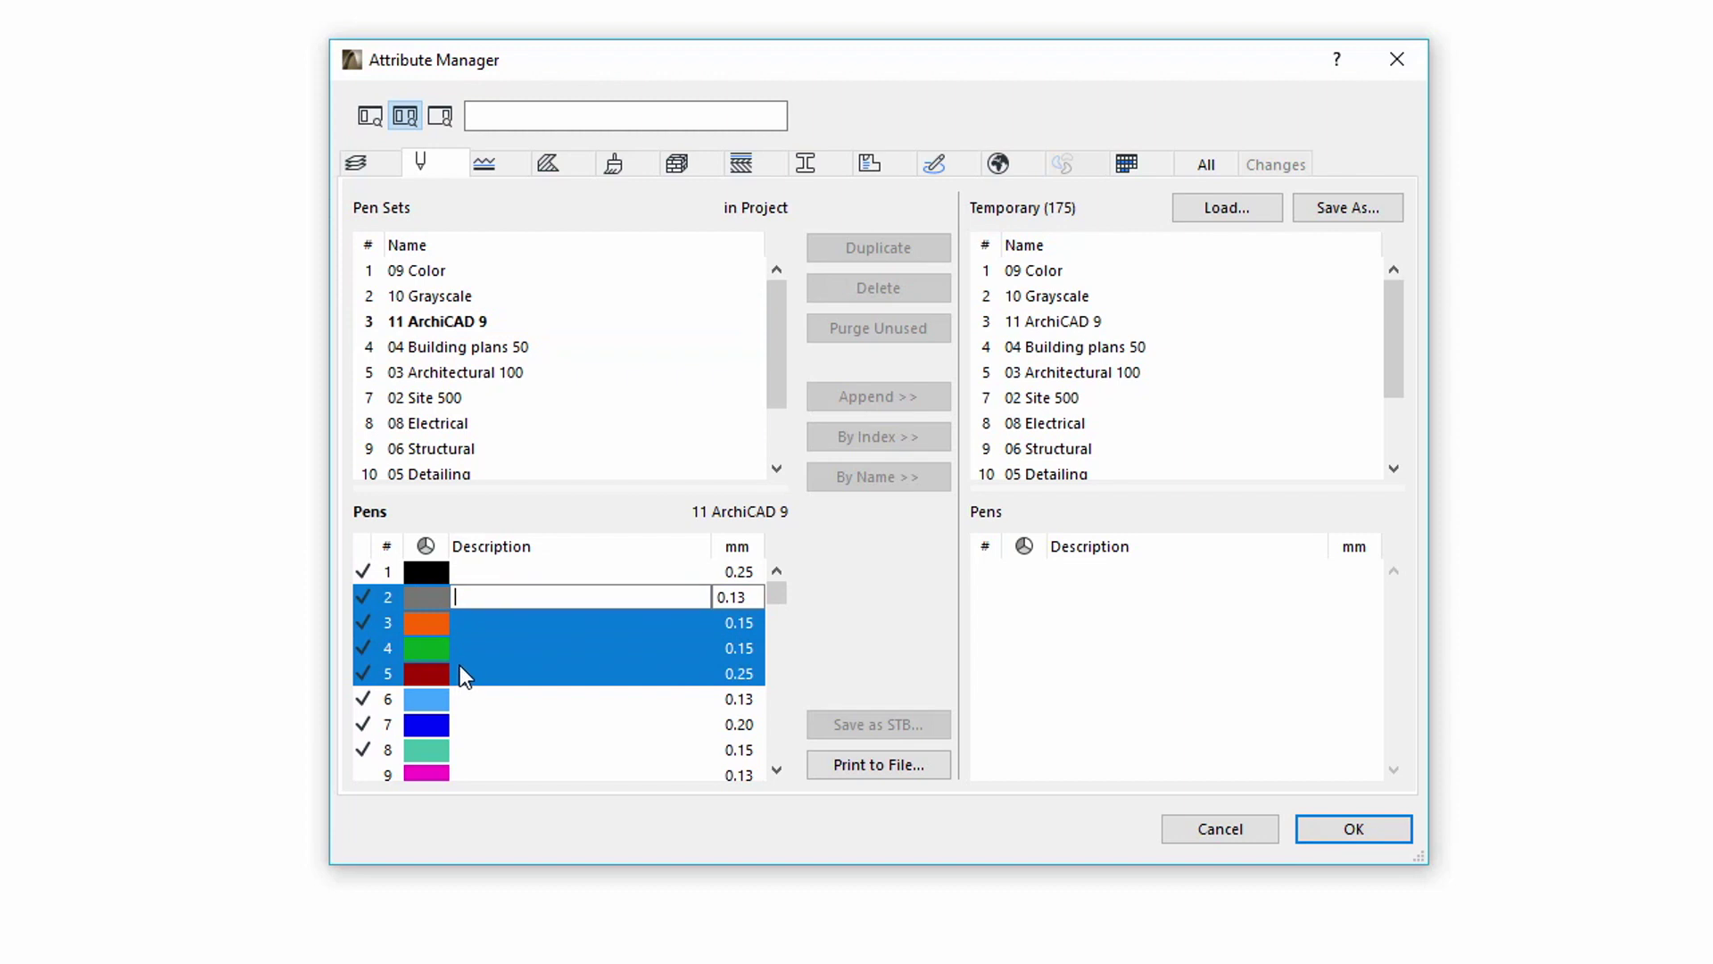
left_click(430, 672)
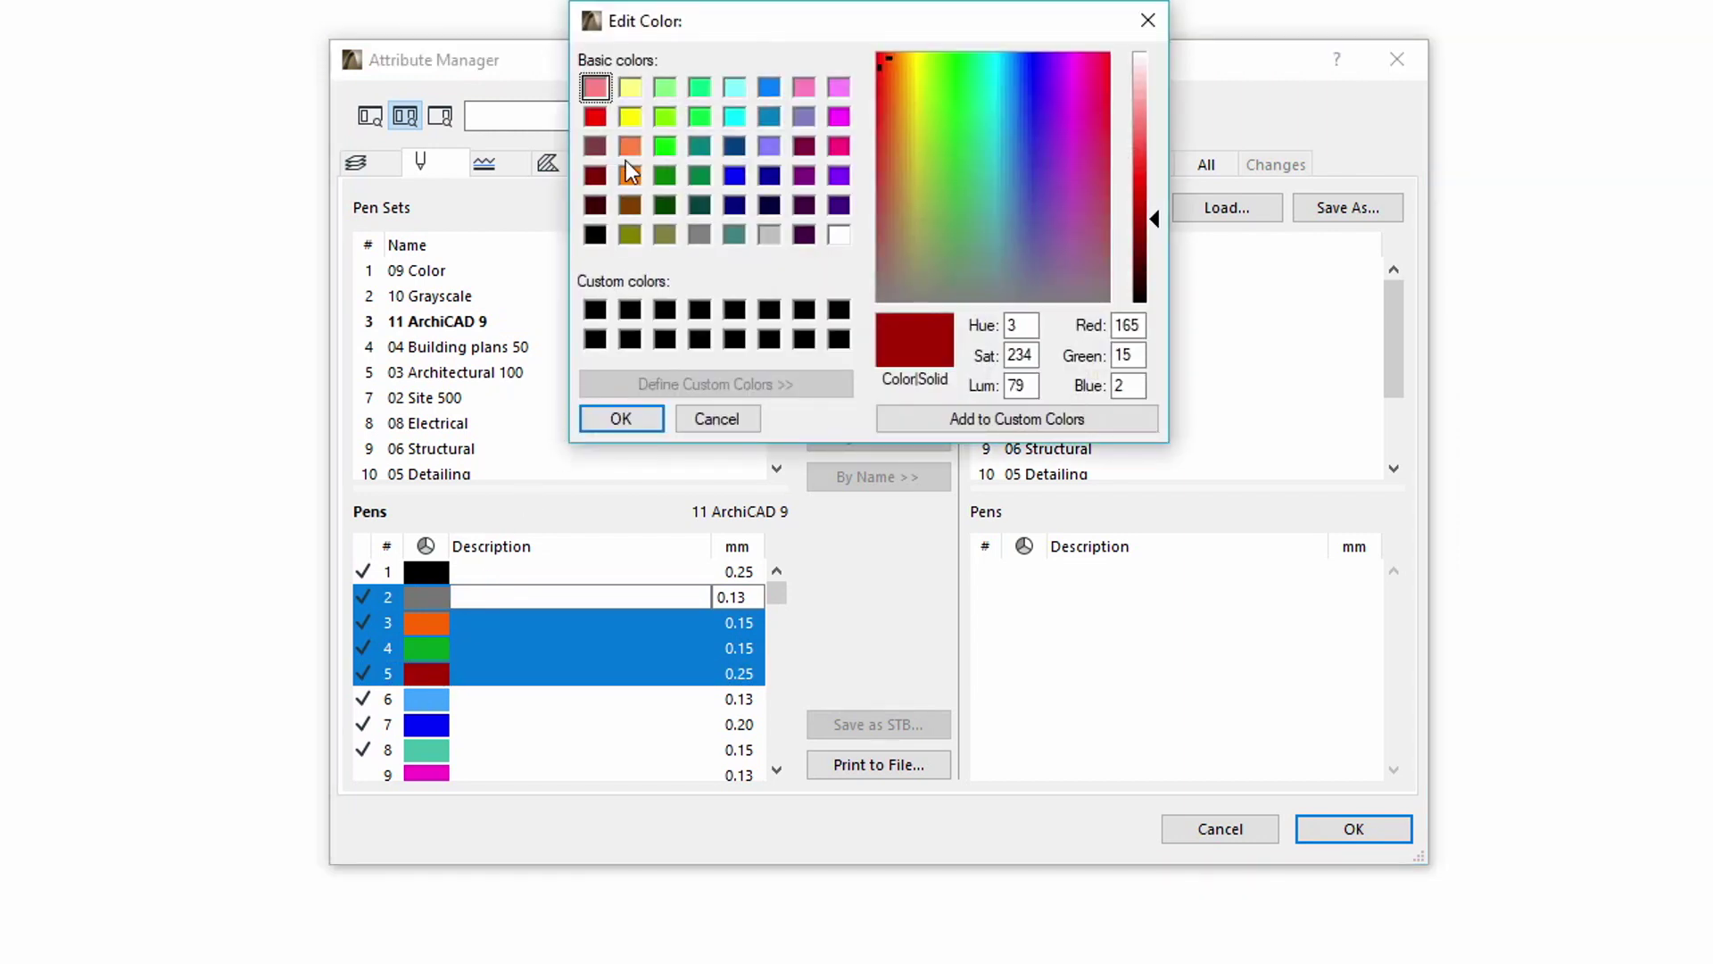
left_click(596, 117)
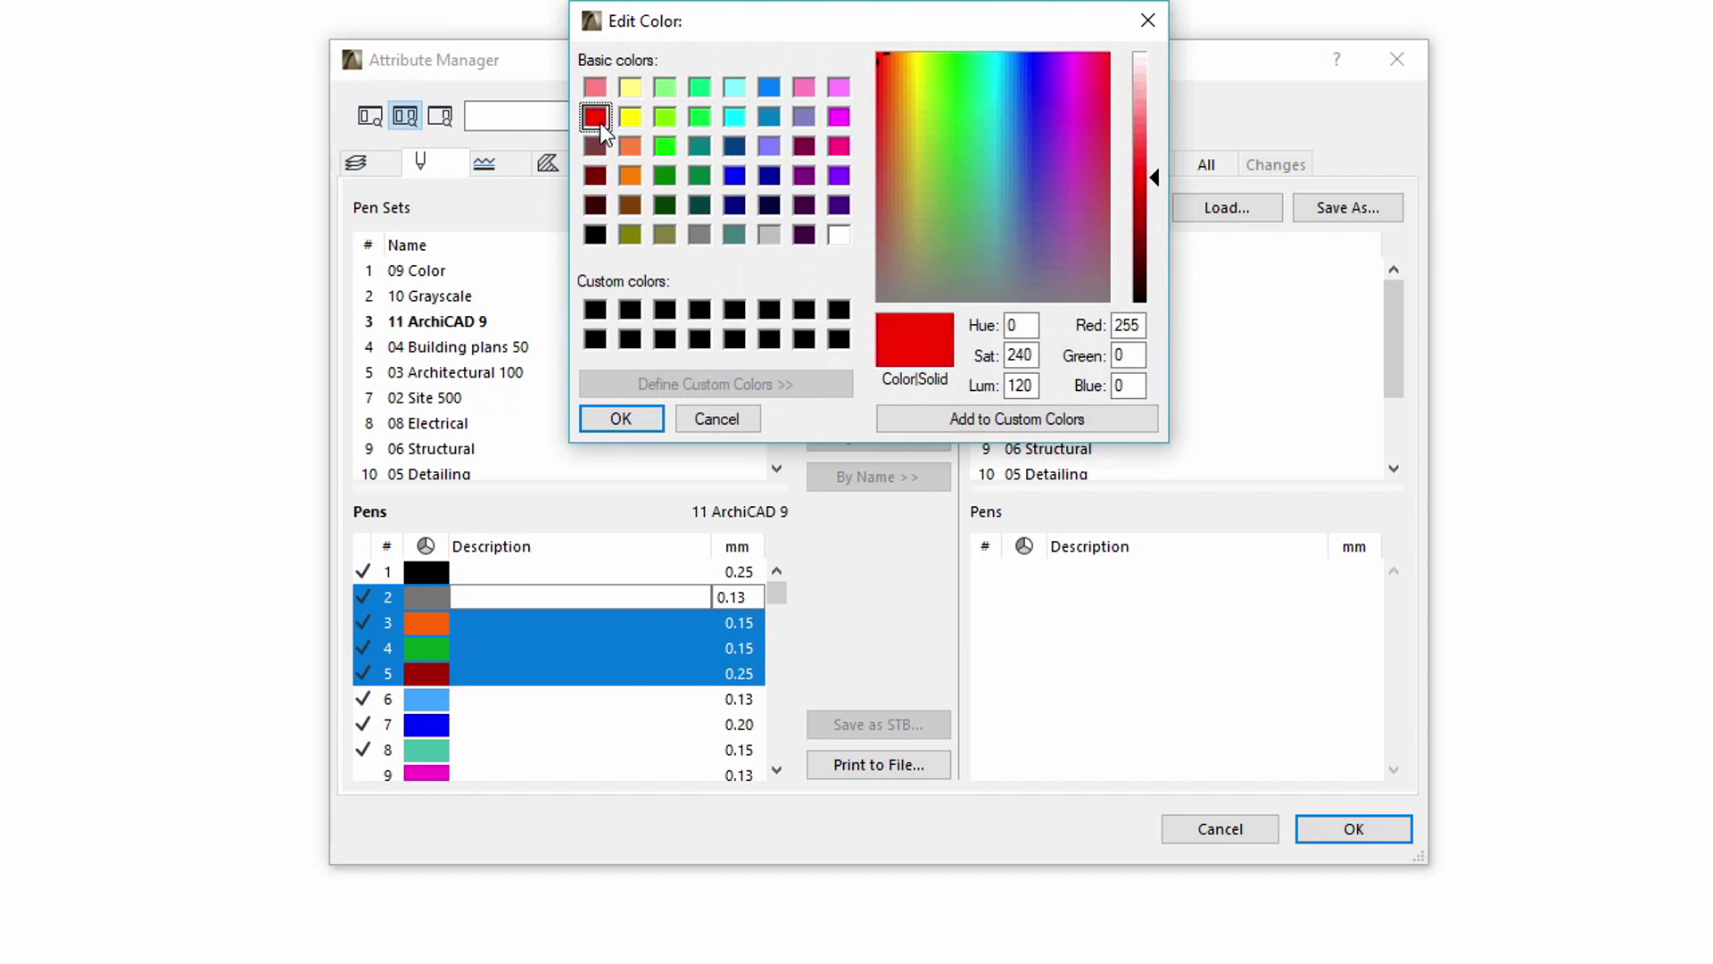
left_click(645, 416)
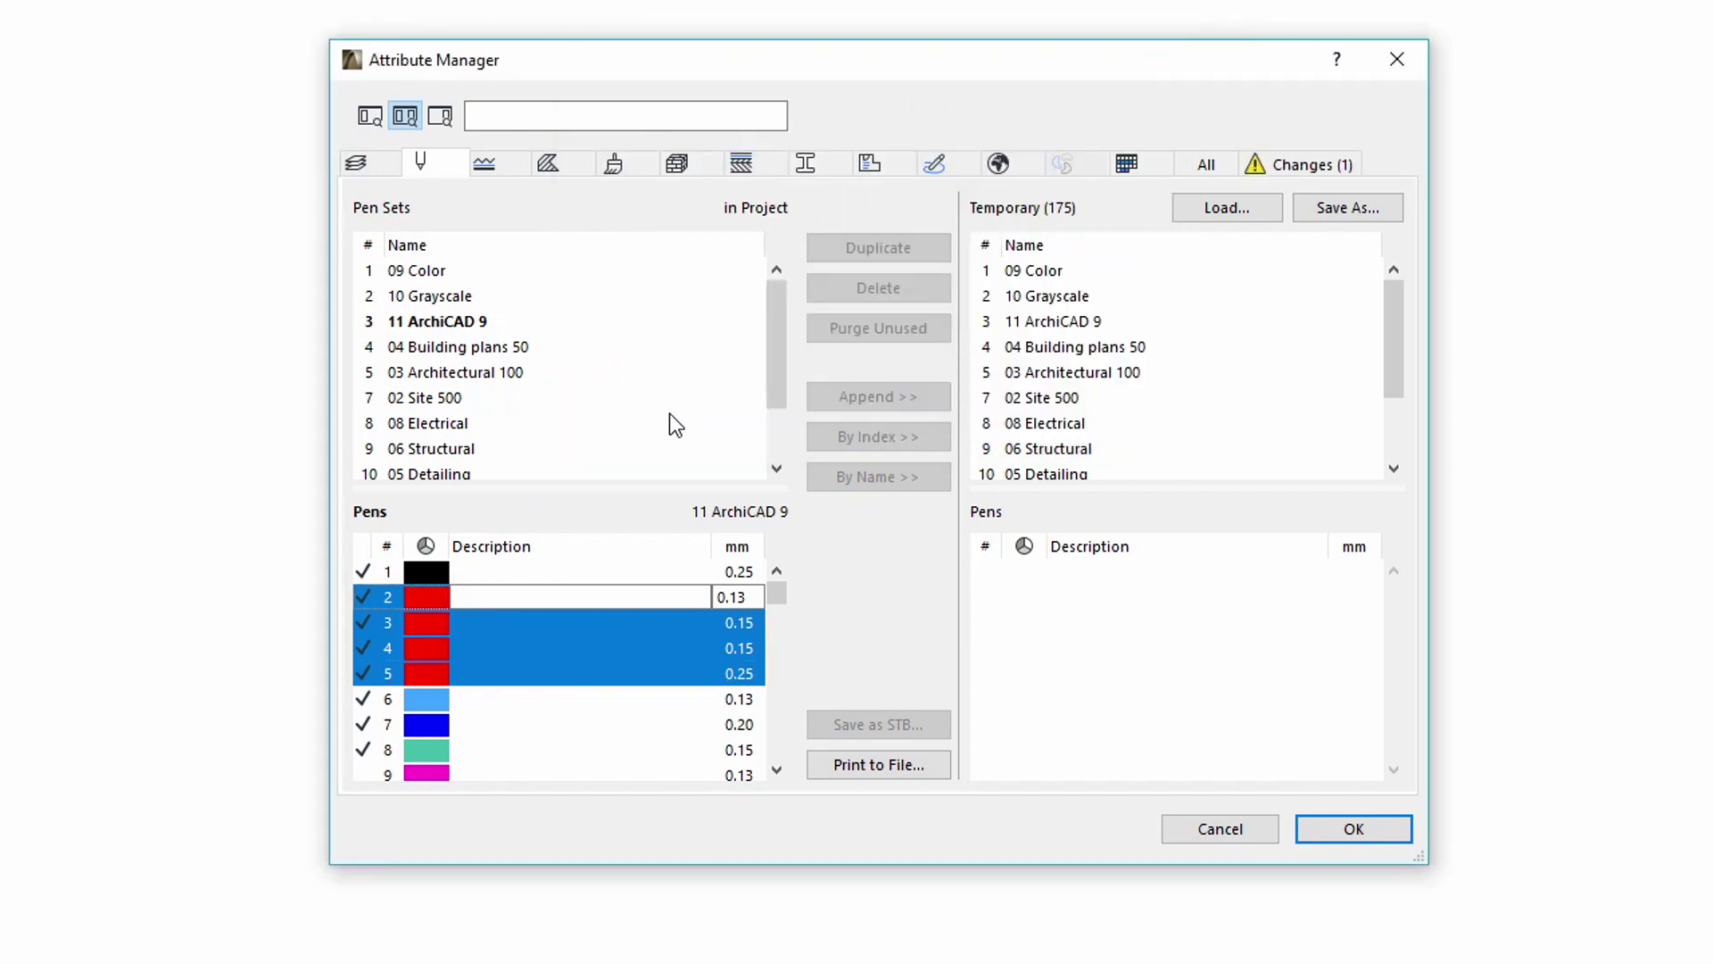
left_click(692, 163)
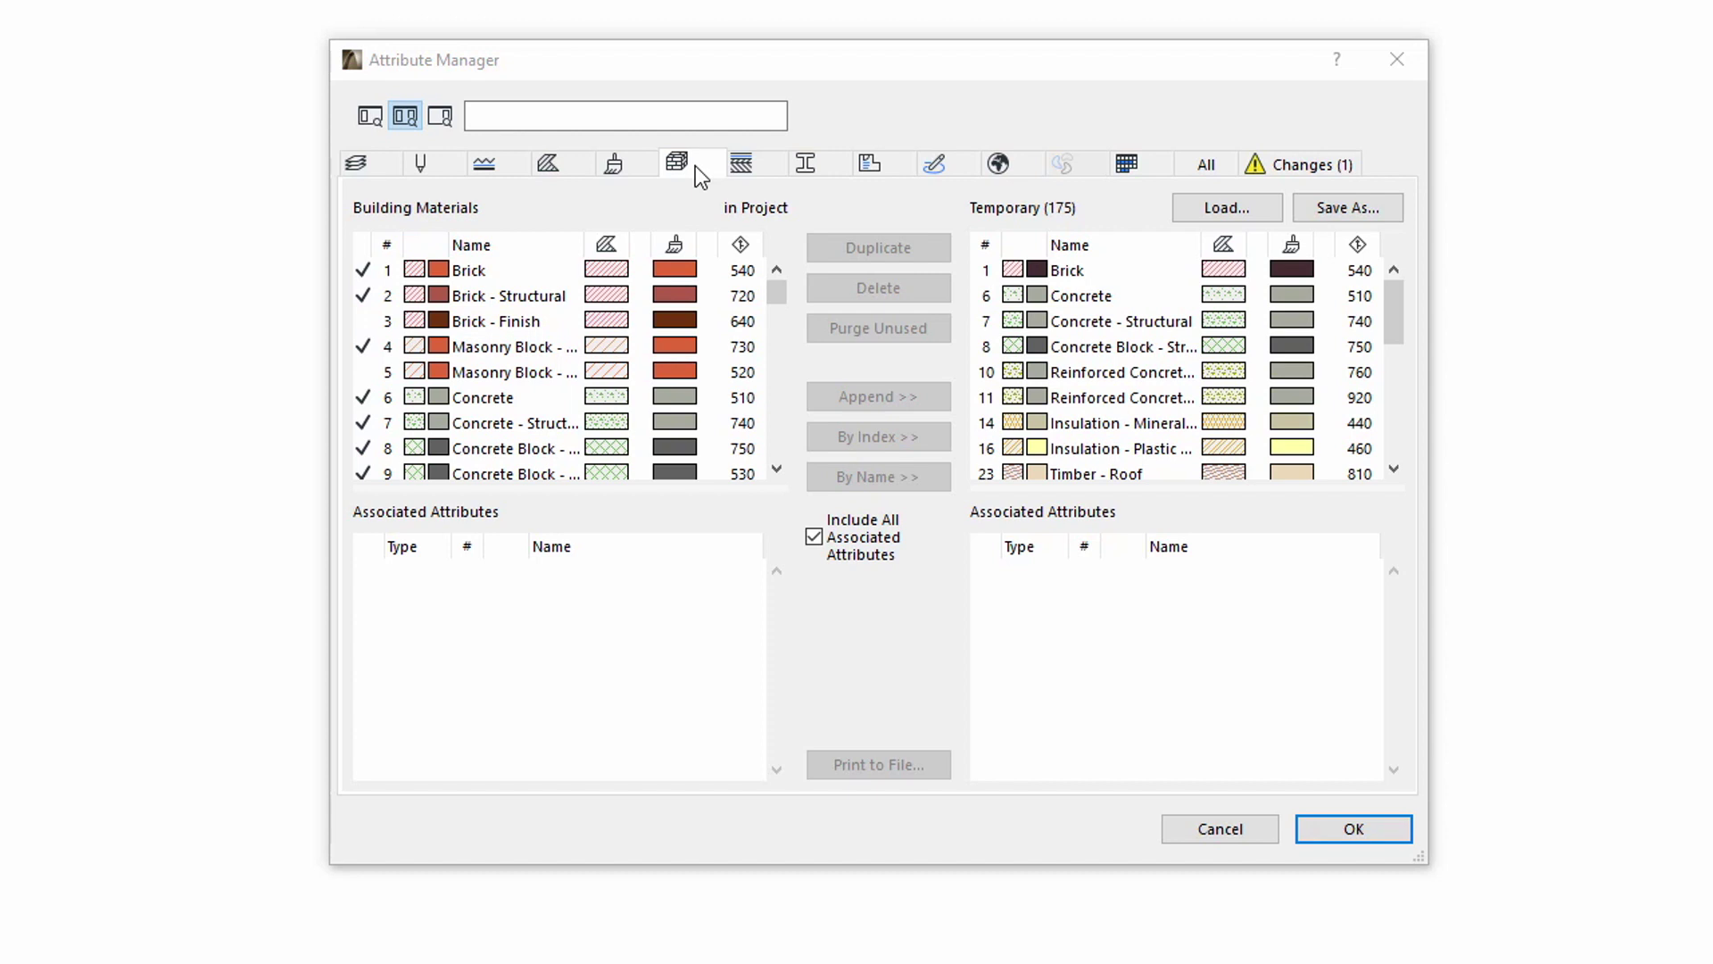
- Select Brick - Structural, Brick - Finish, Concrete and the structural concrete building materials
left_click(541, 303)
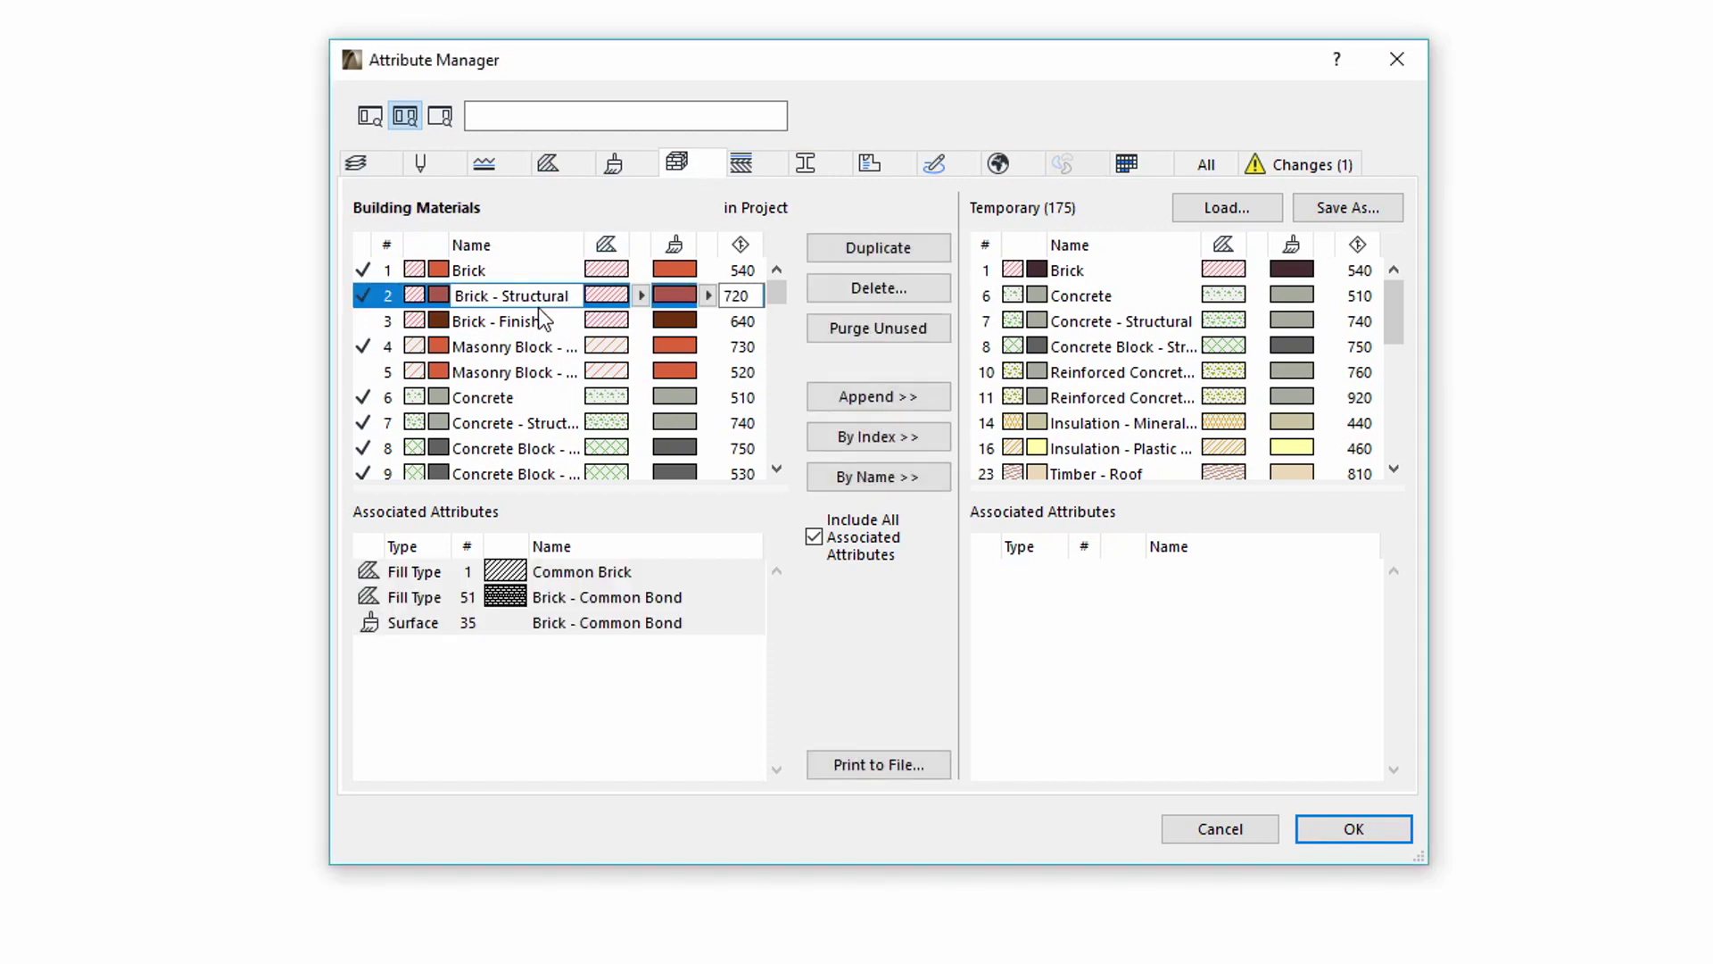
left_click(541, 323, "shift")
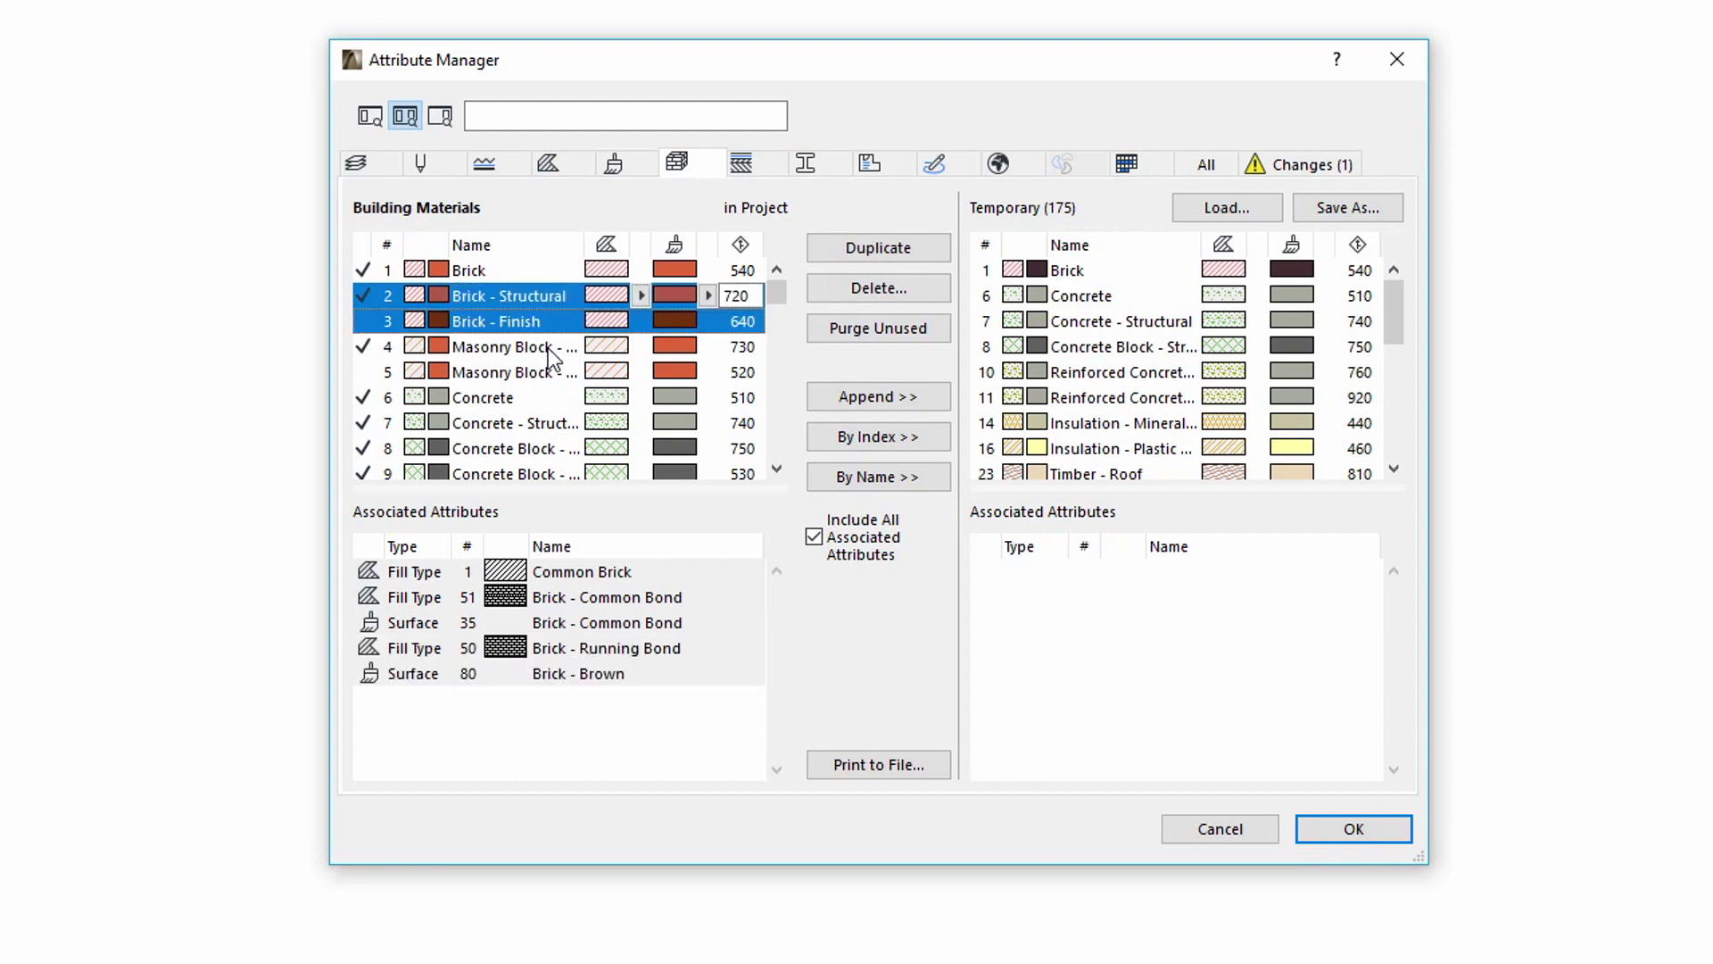
left_click(535, 396, "ctrl")
left_click(544, 423, "ctrl")
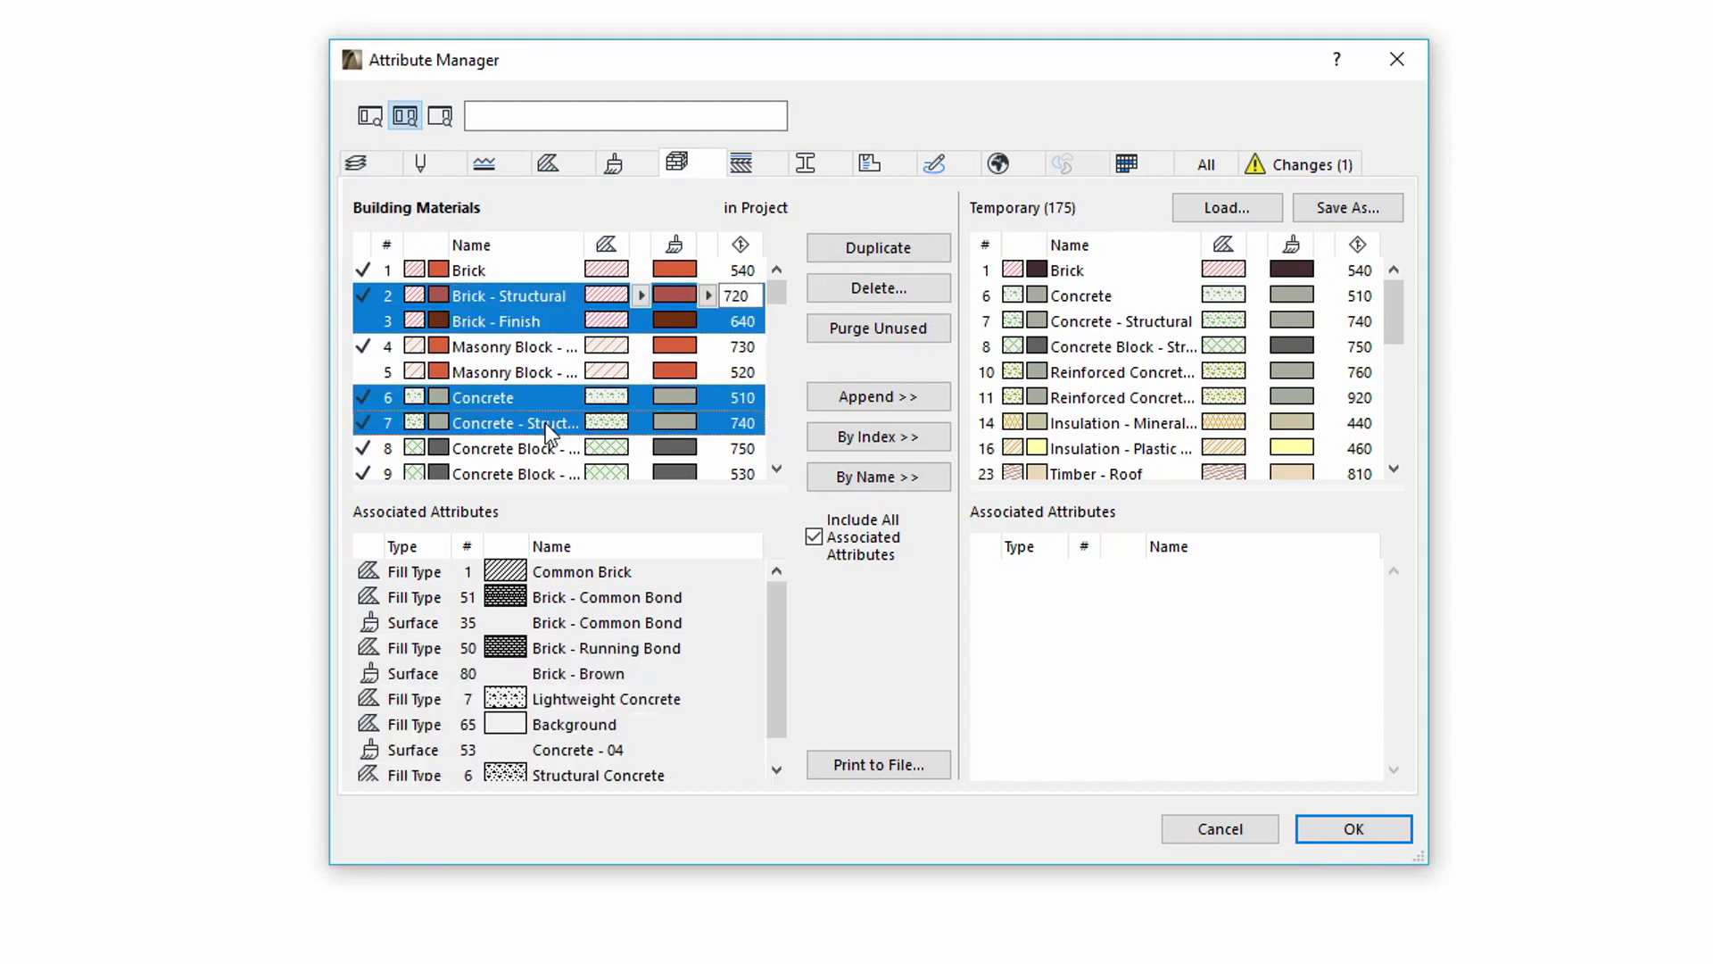
- Set the selected materials' cut fill to 50 % and surface to Paint - Cadmium Yellow
left_click(640, 297)
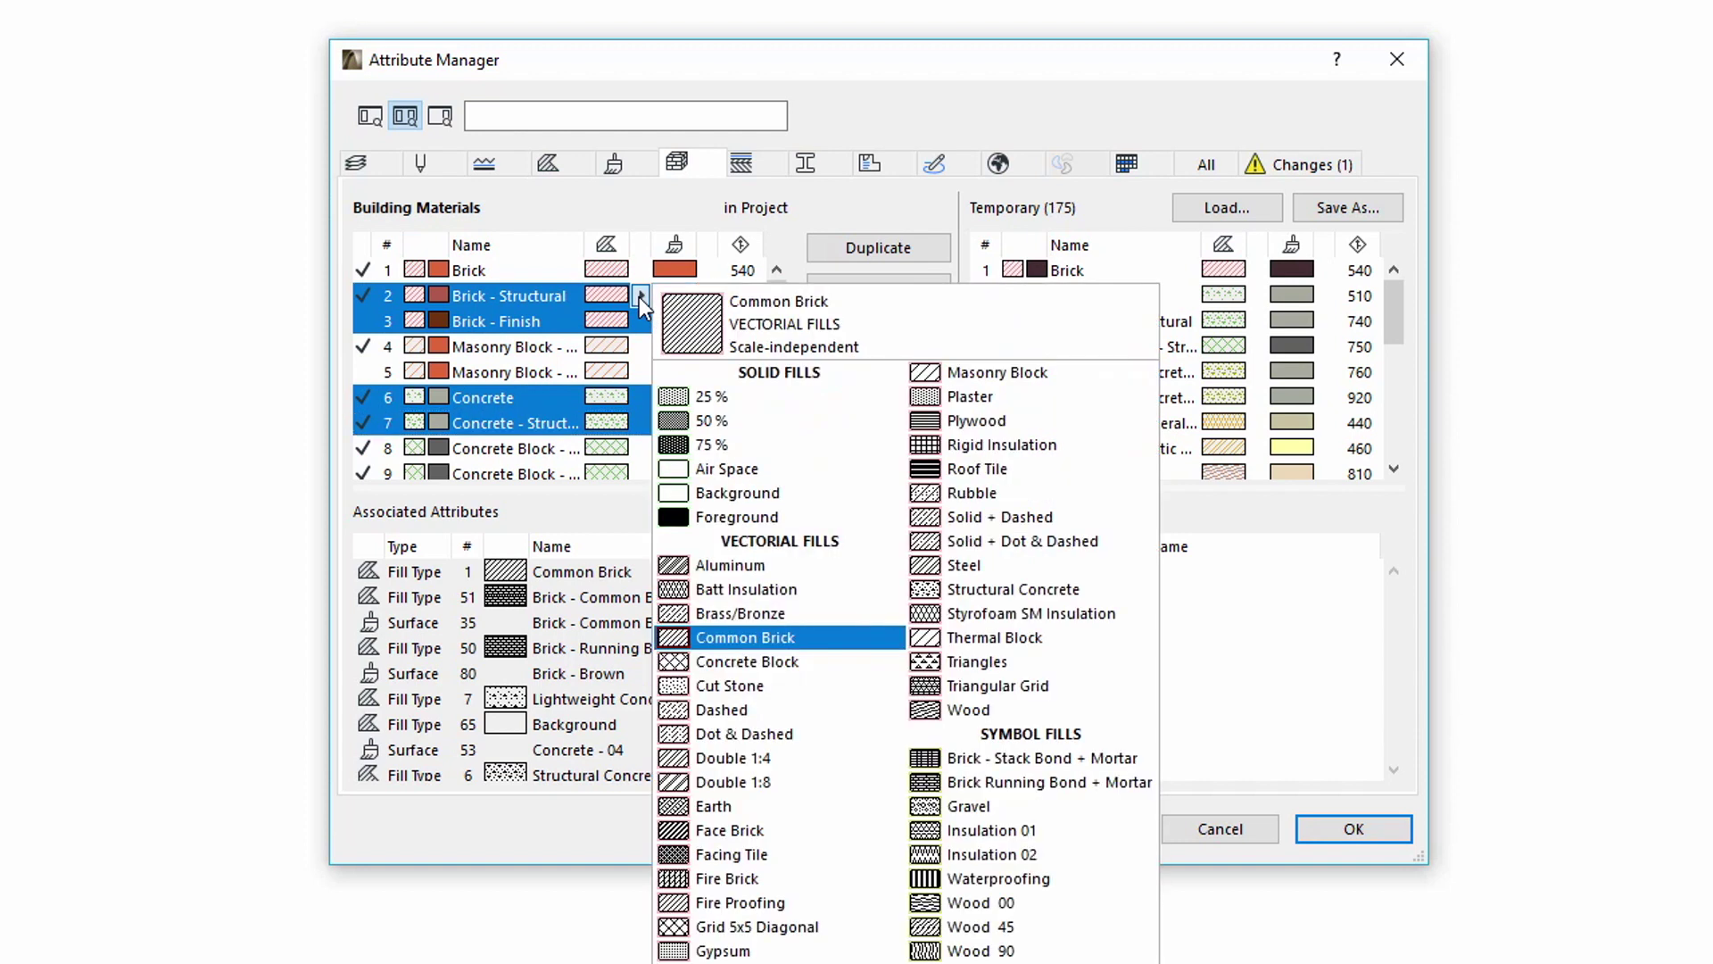
left_click(709, 421)
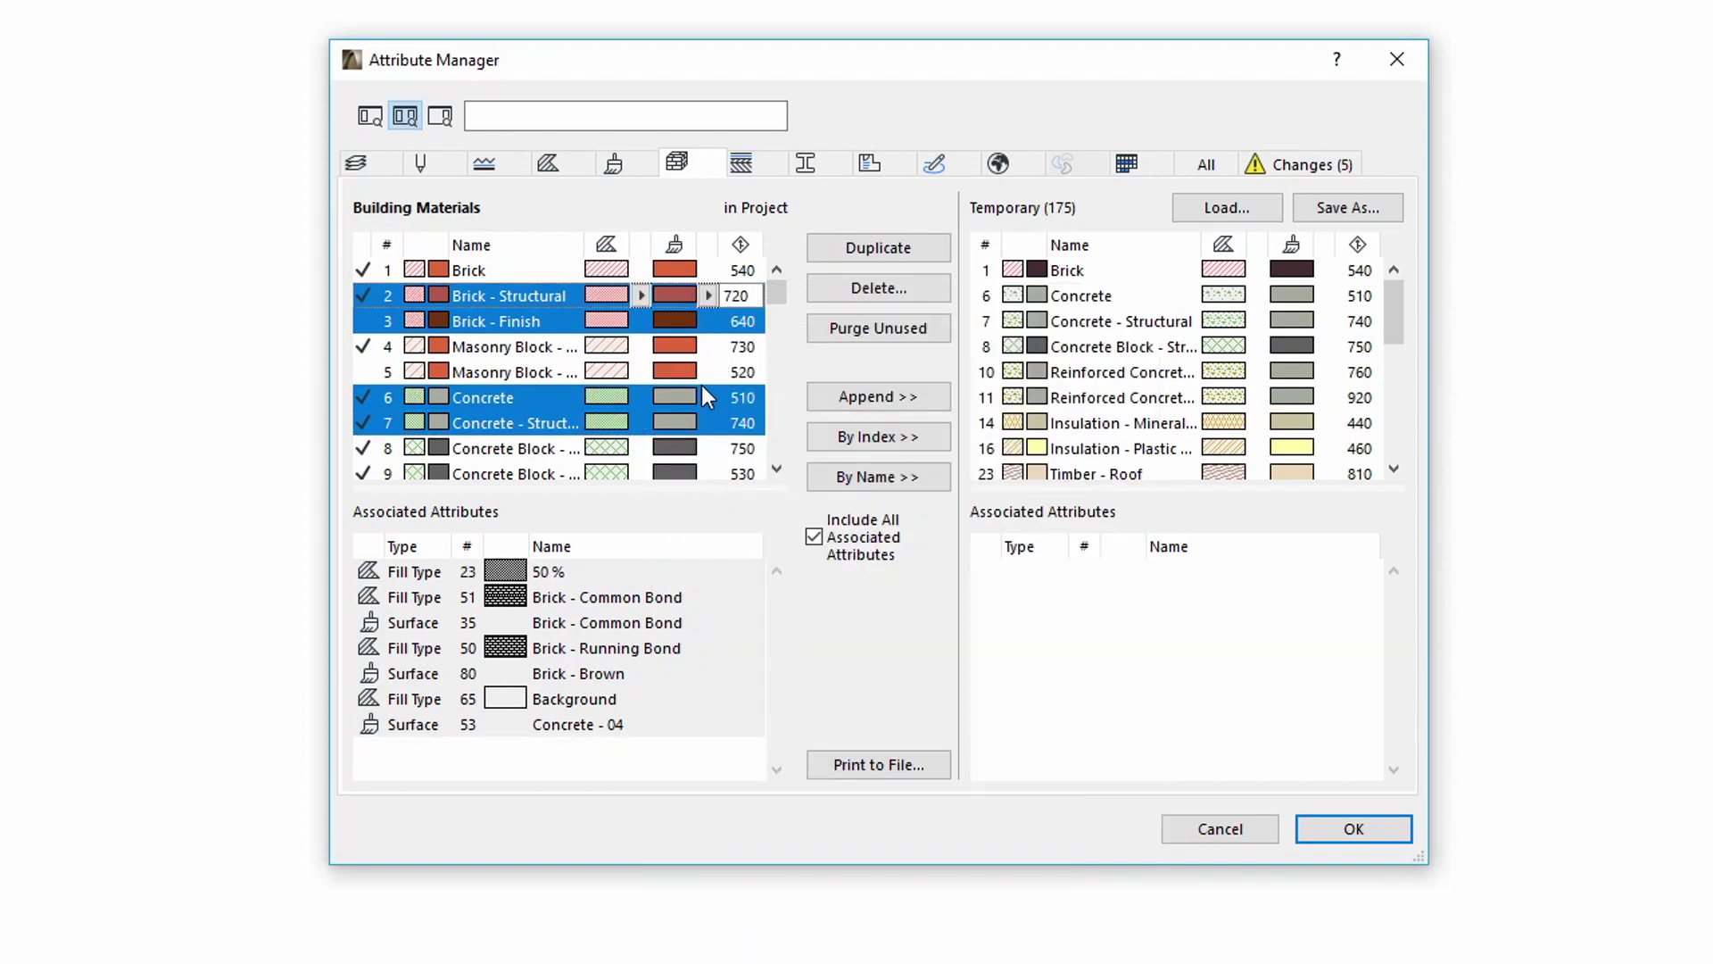
left_click(707, 295)
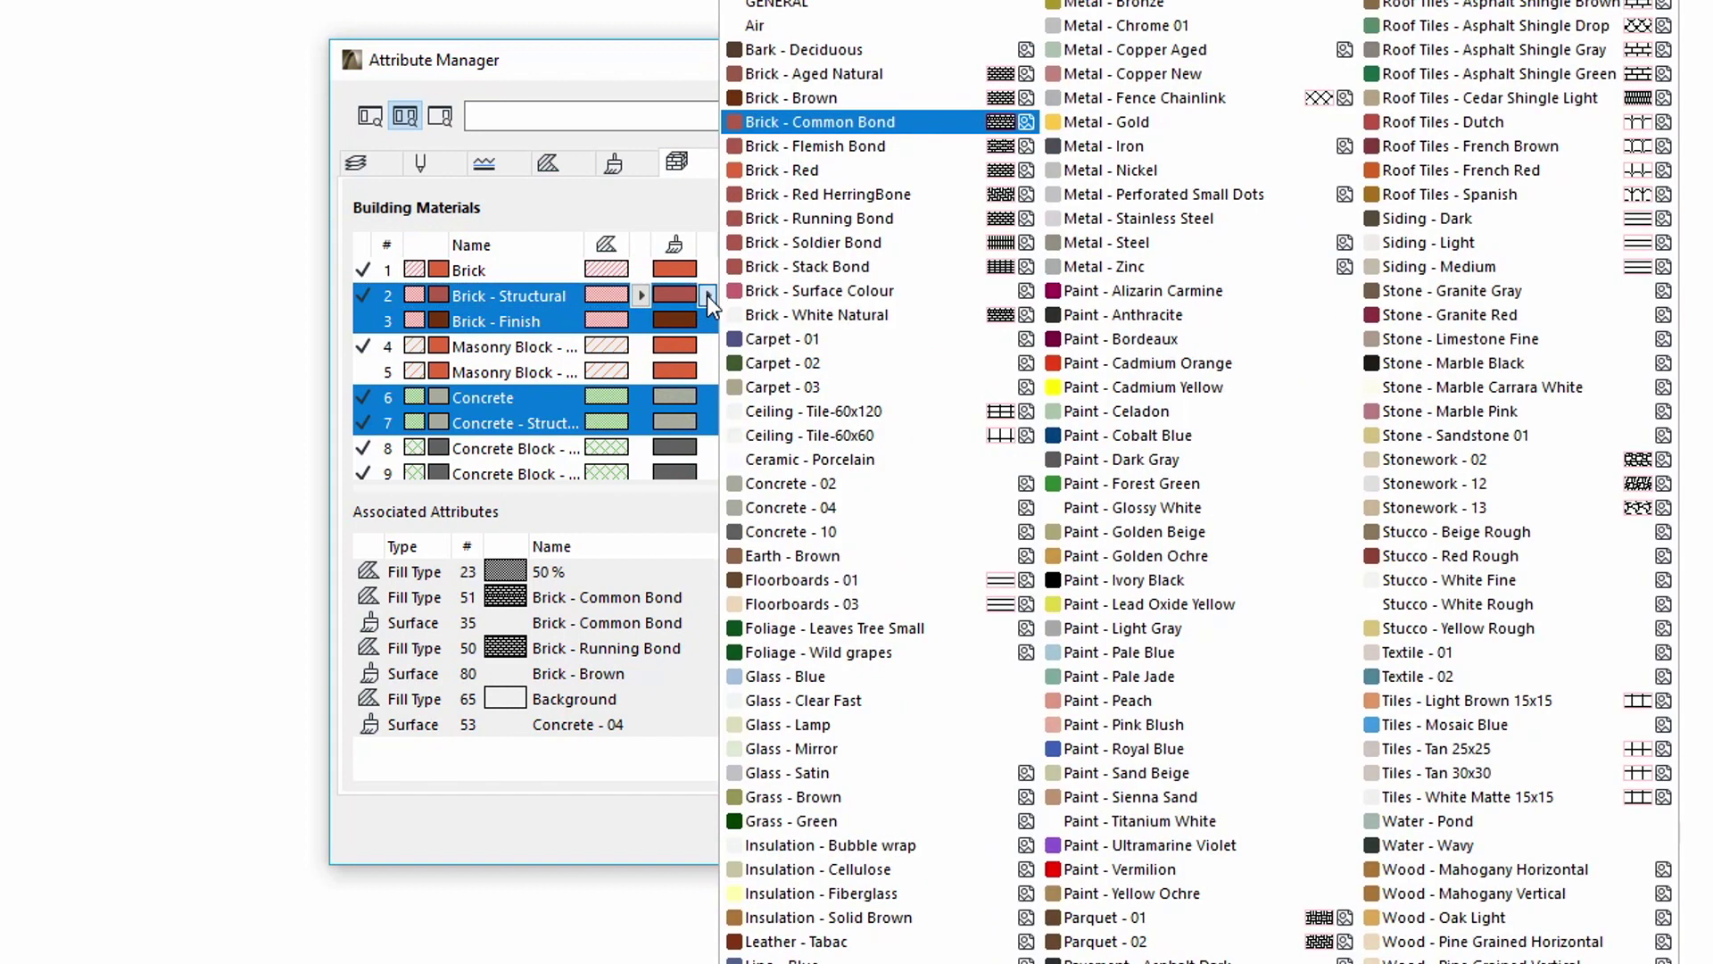
left_click(1115, 386)
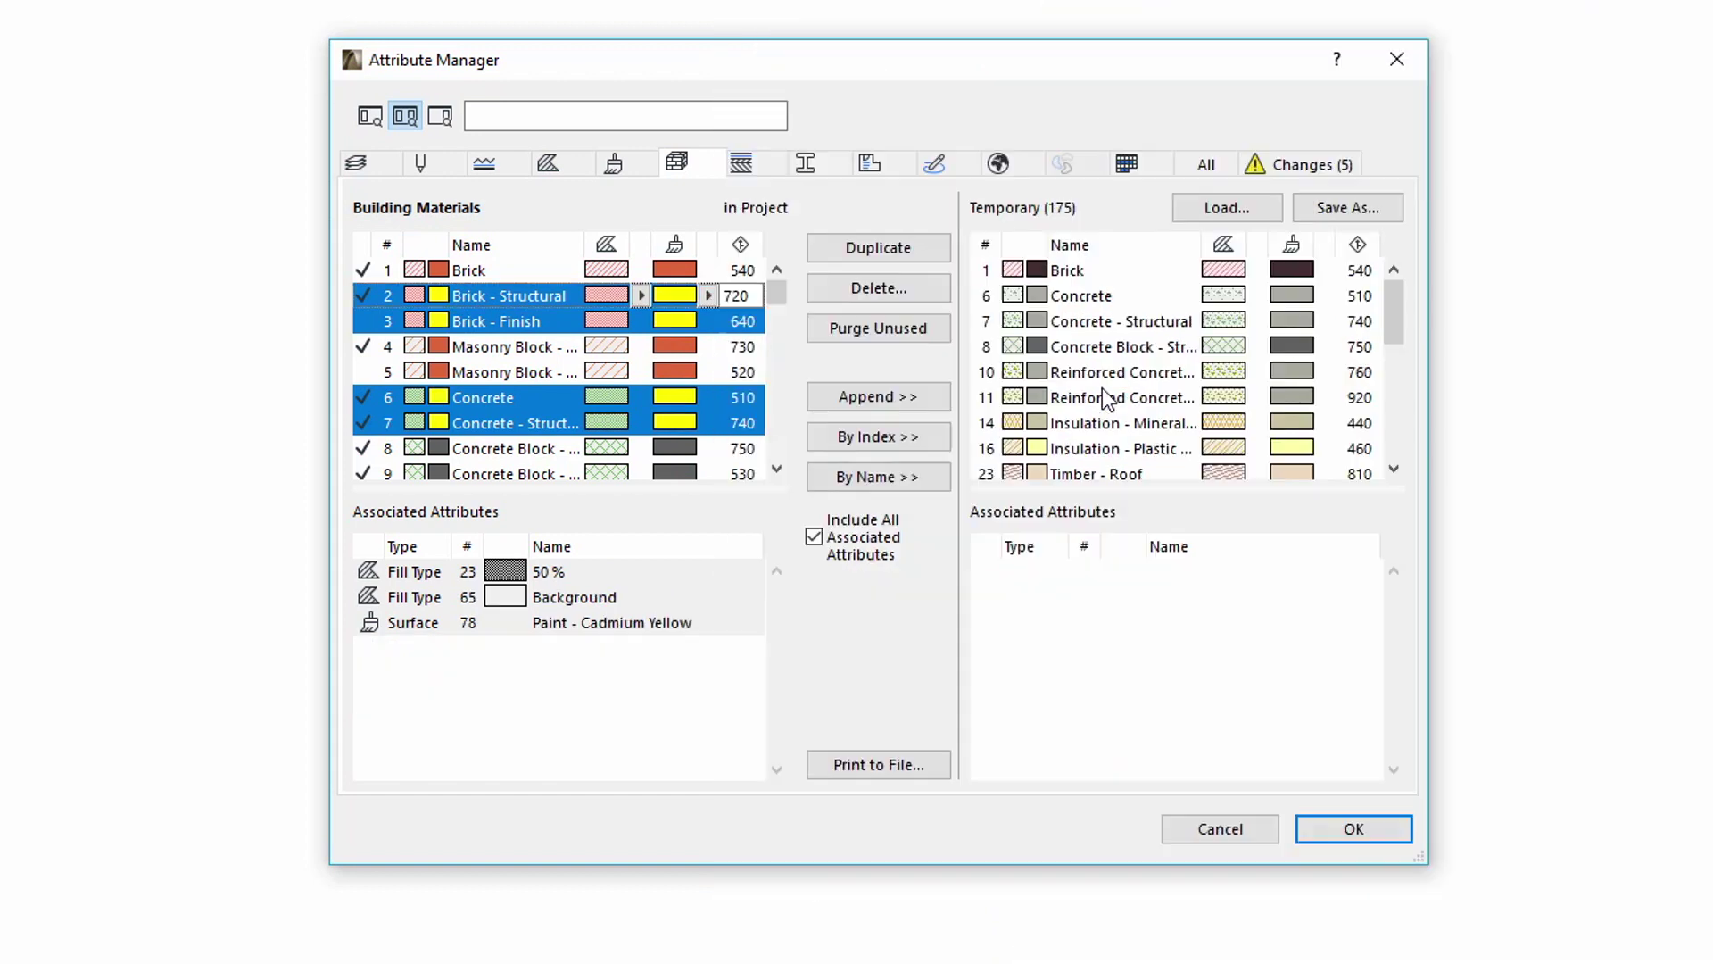
- On Profiles, add Precast Single Tee, Precast Inverted Tee and Precast Girder 01 to the selection
left_click(816, 157)
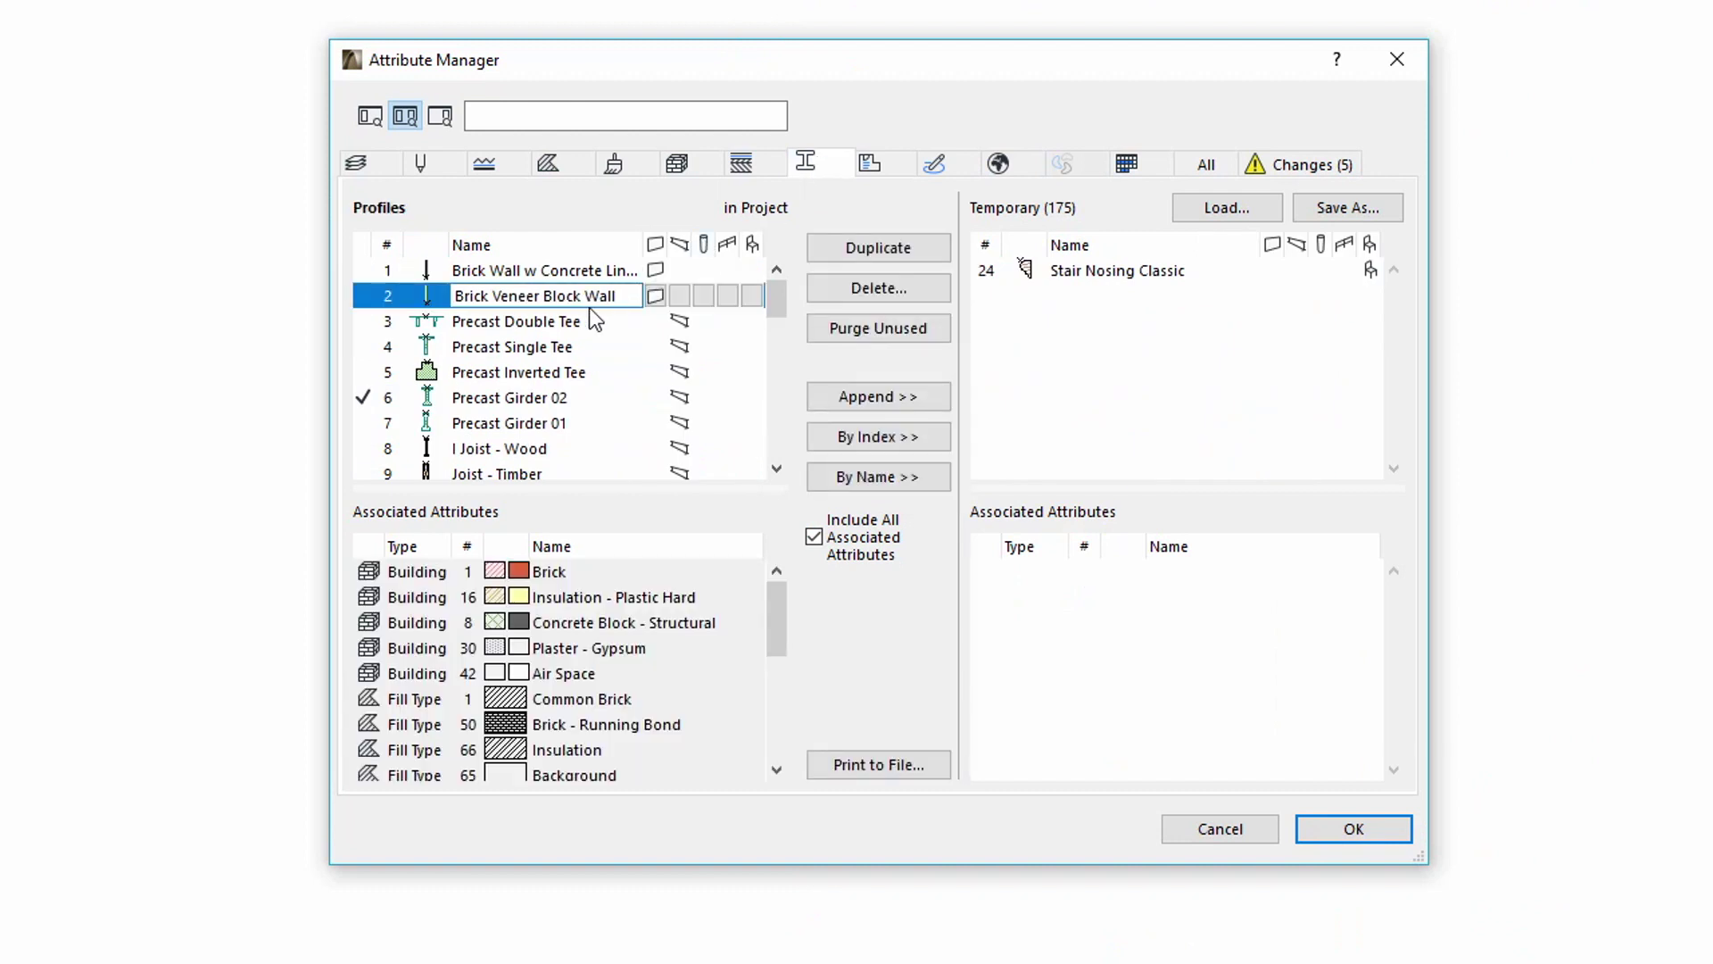
left_click(576, 351, "ctrl")
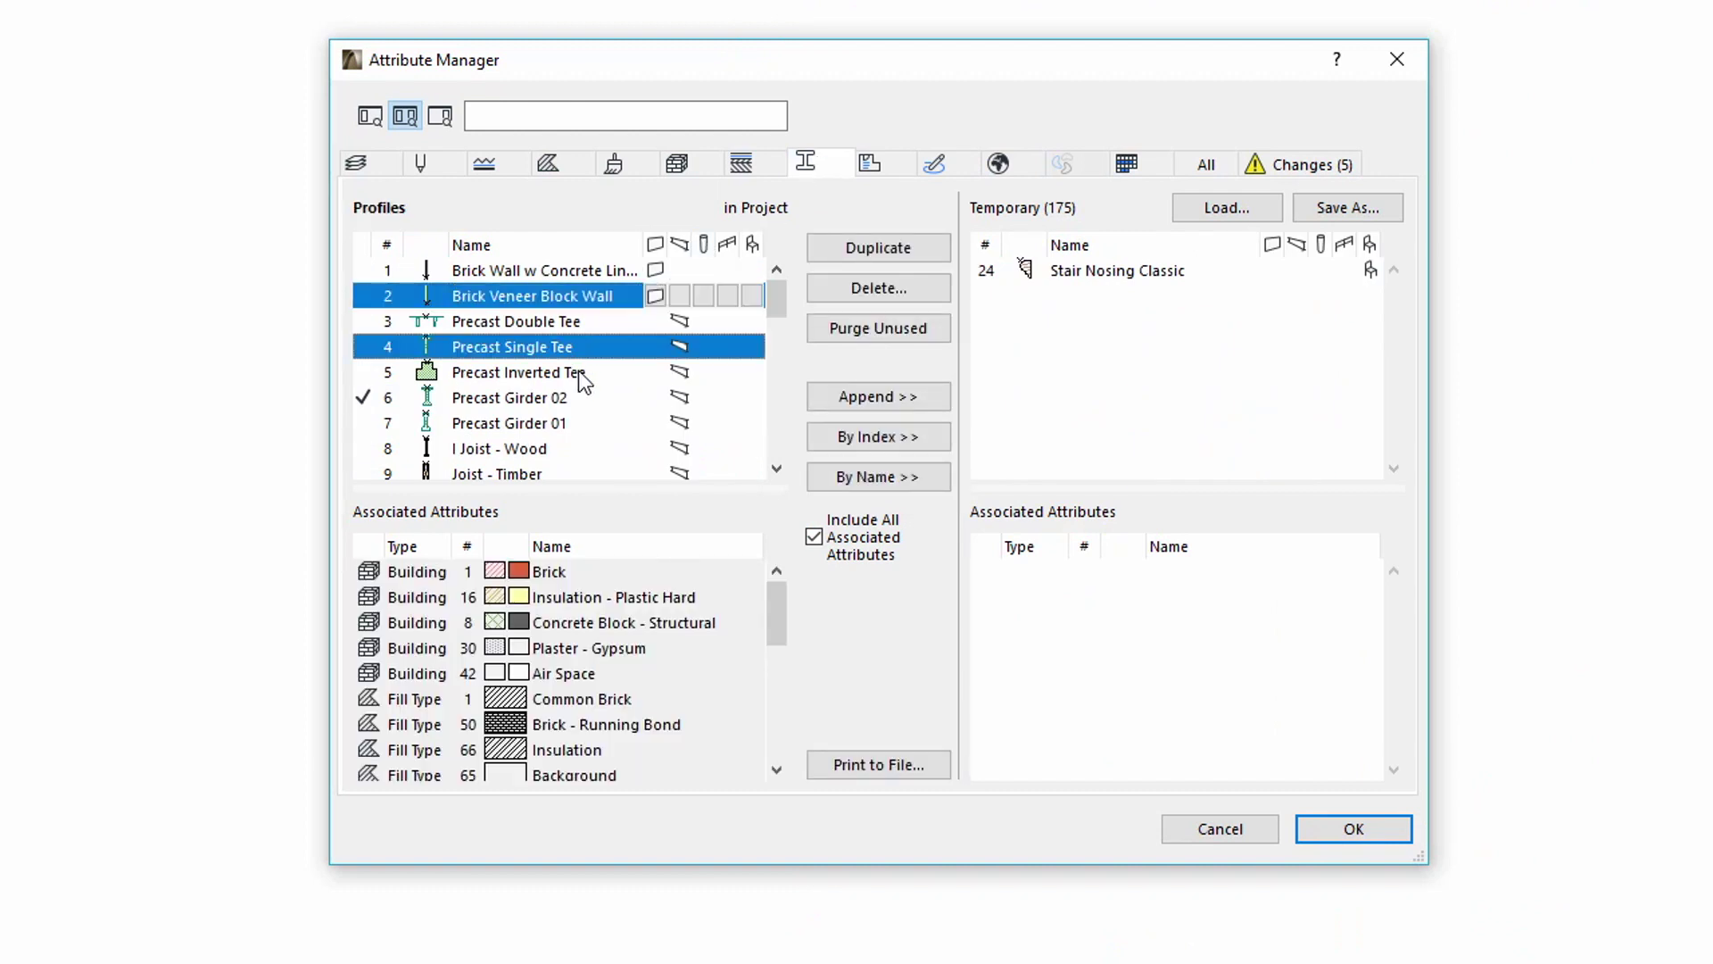
left_click(578, 371, "ctrl")
left_click(585, 419, "ctrl")
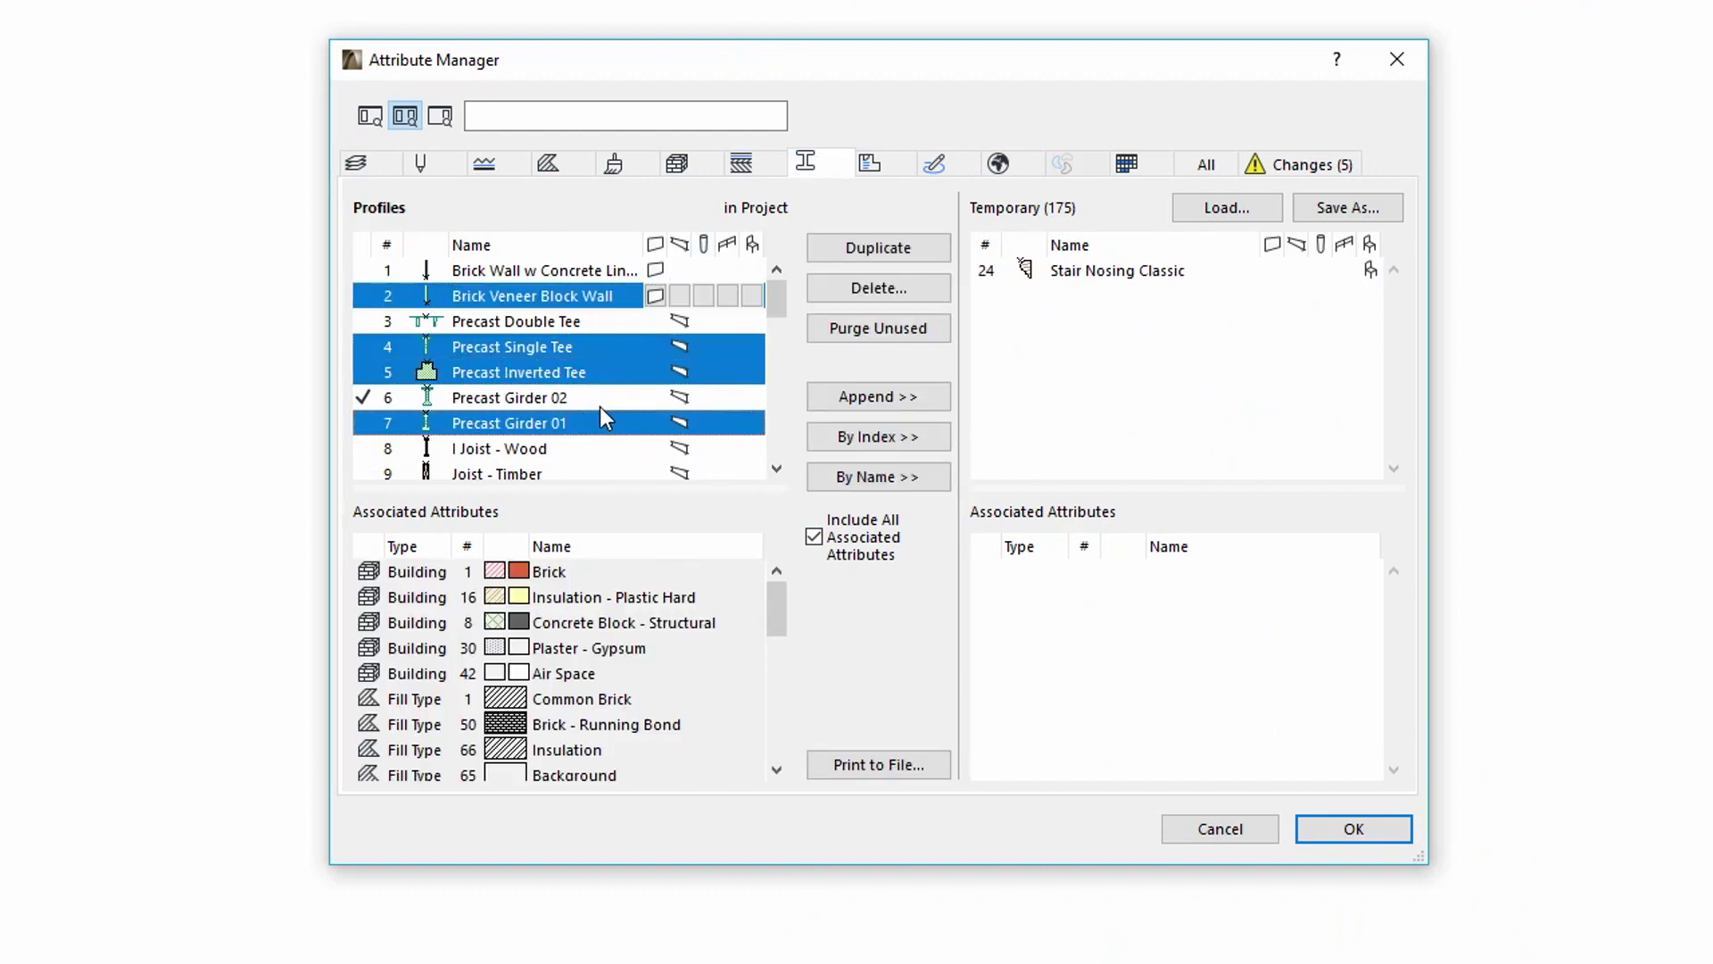
- Enable Wall, Column and Railing usage for the four selected profiles
left_click(662, 298)
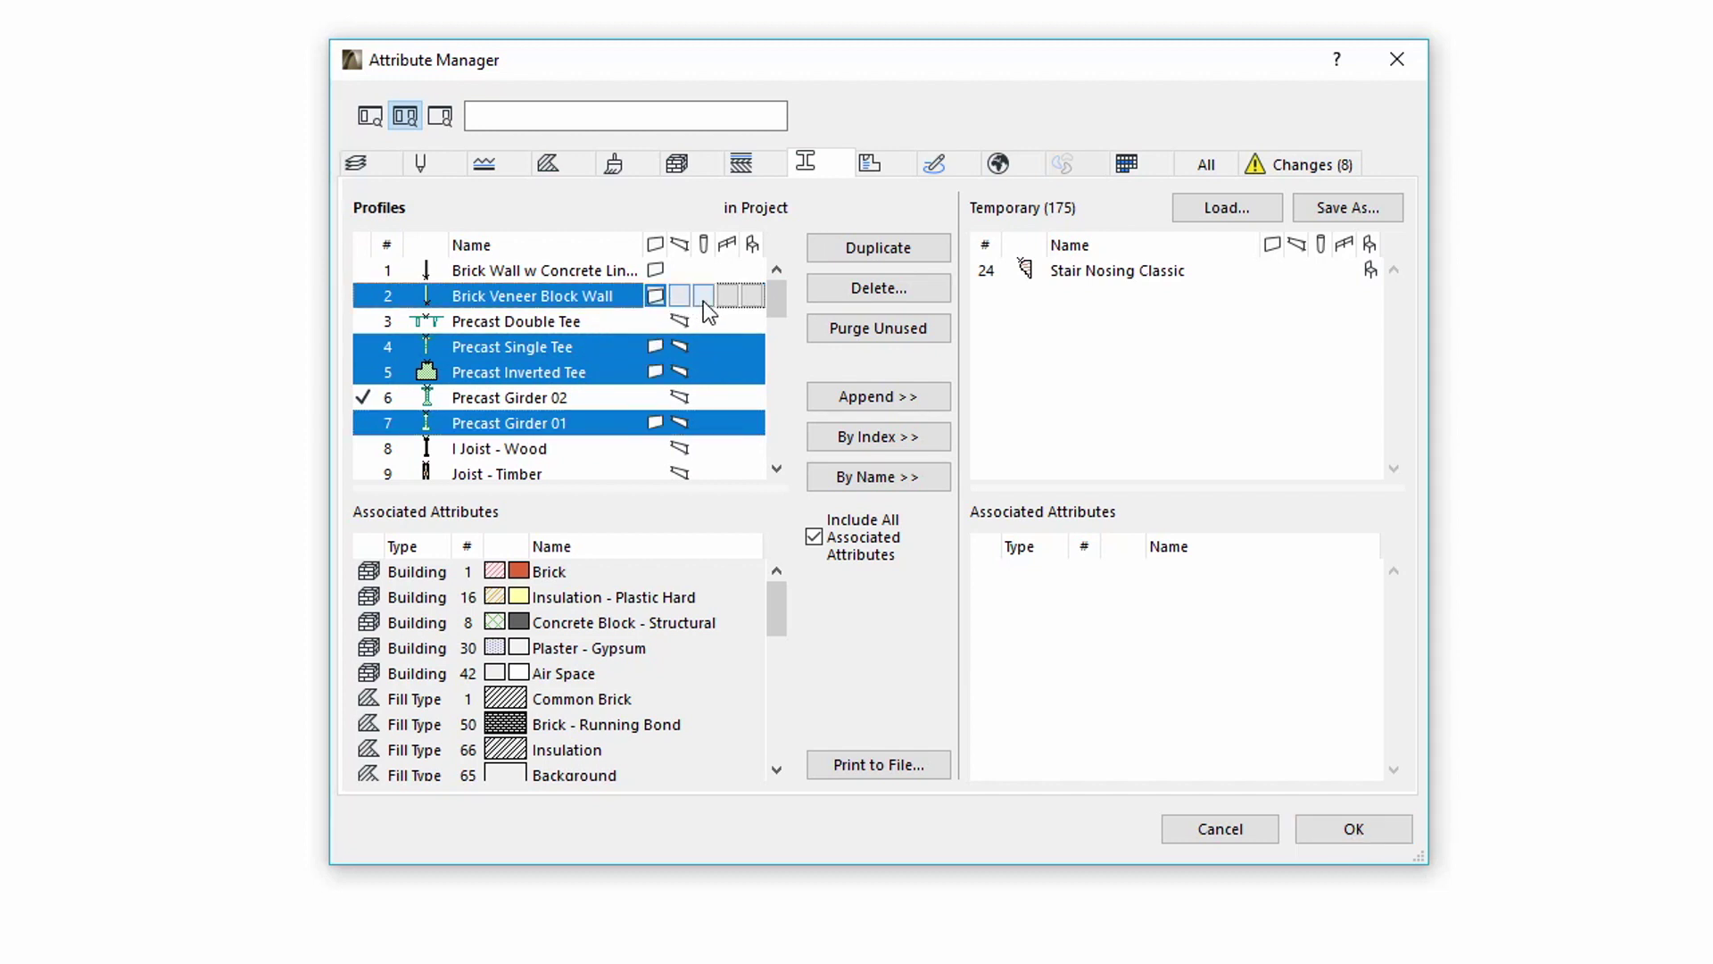
left_click(703, 301)
left_click(729, 296)
- Select the 100 Block Double Plastered composite and view its Solid Line line type definition
left_click(760, 160)
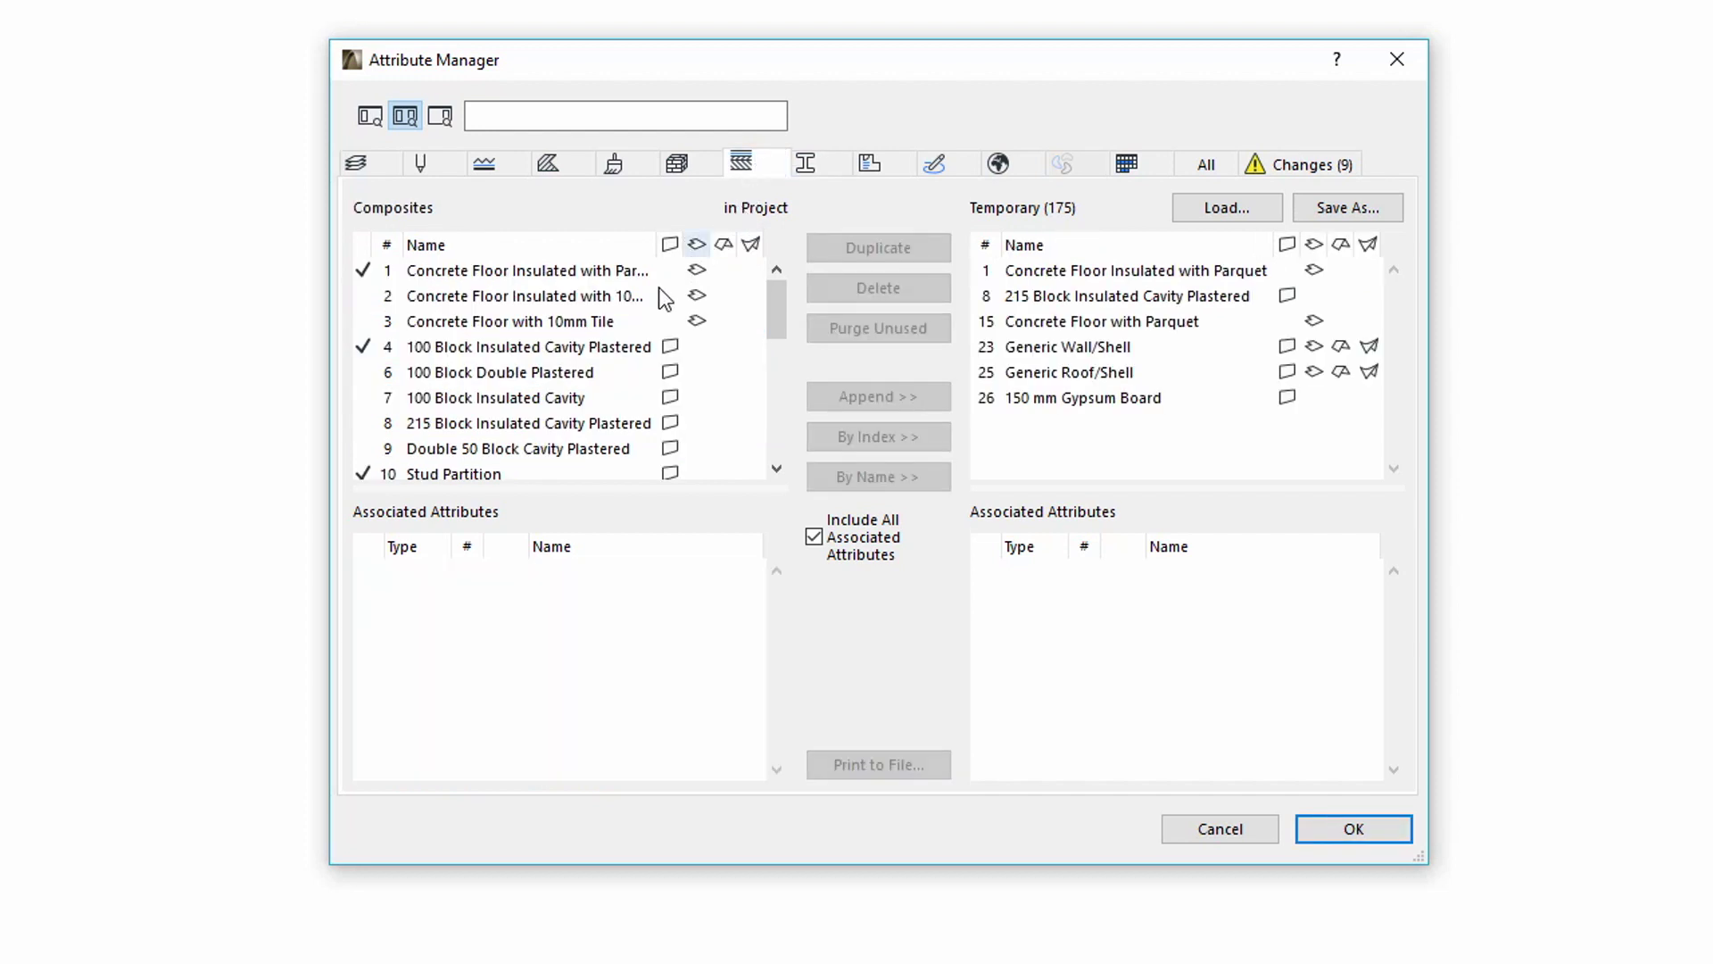
left_click(603, 371)
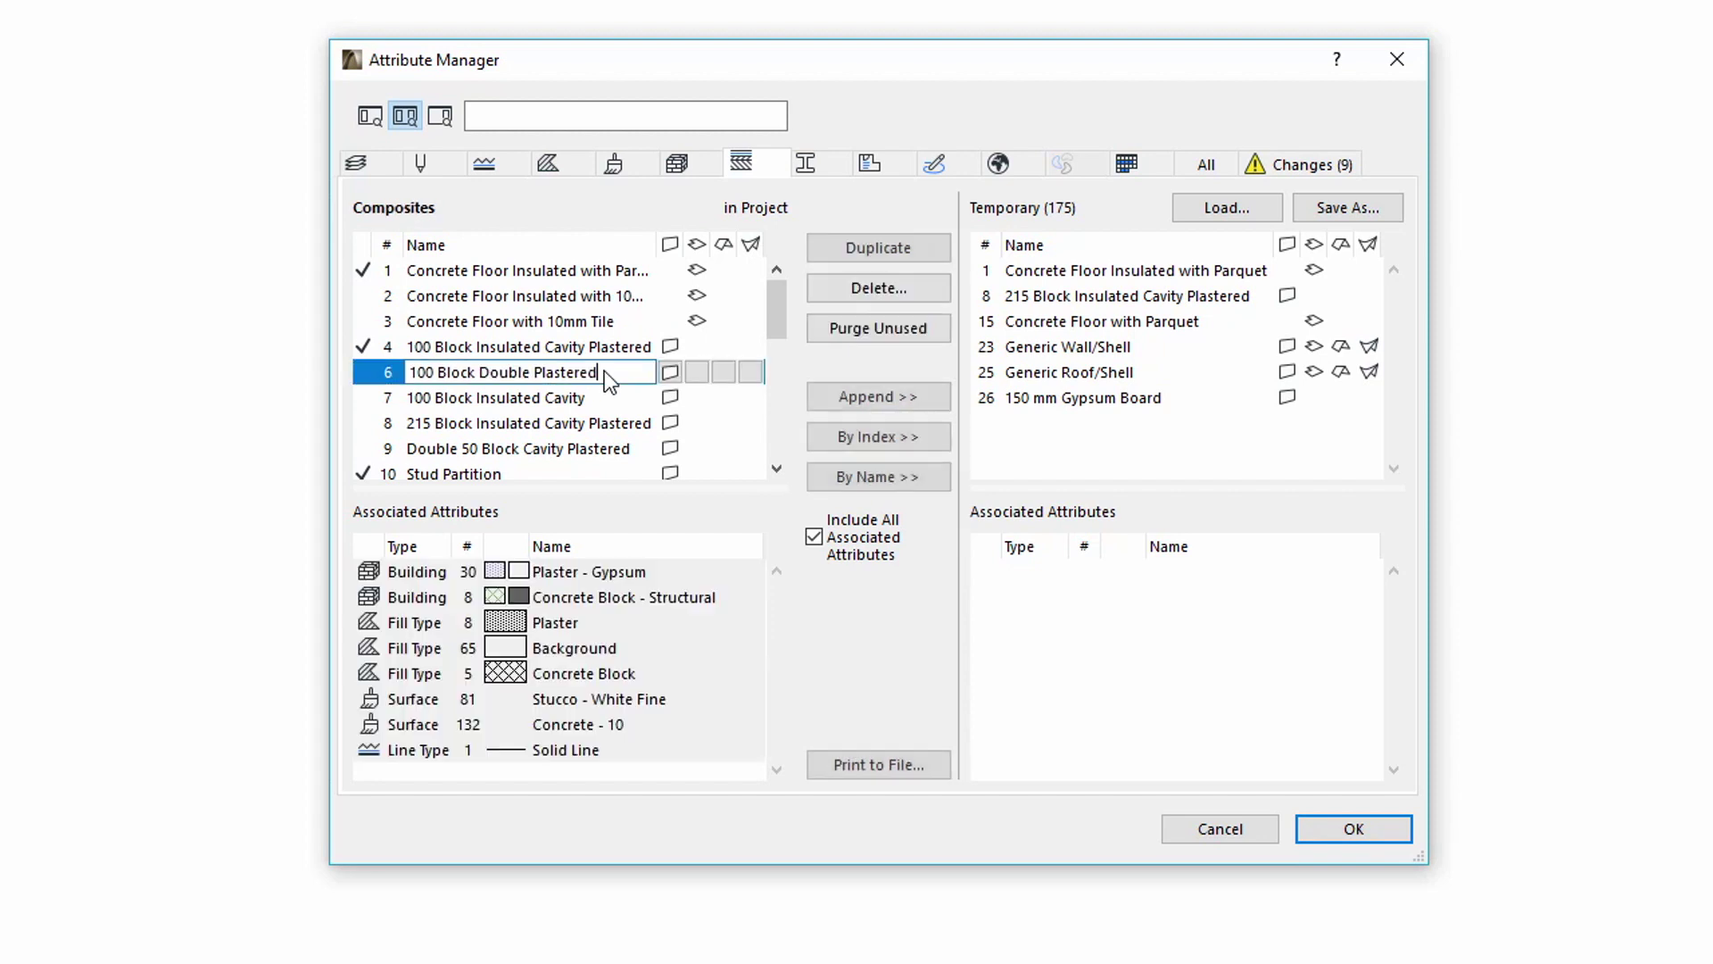
left_click(518, 750)
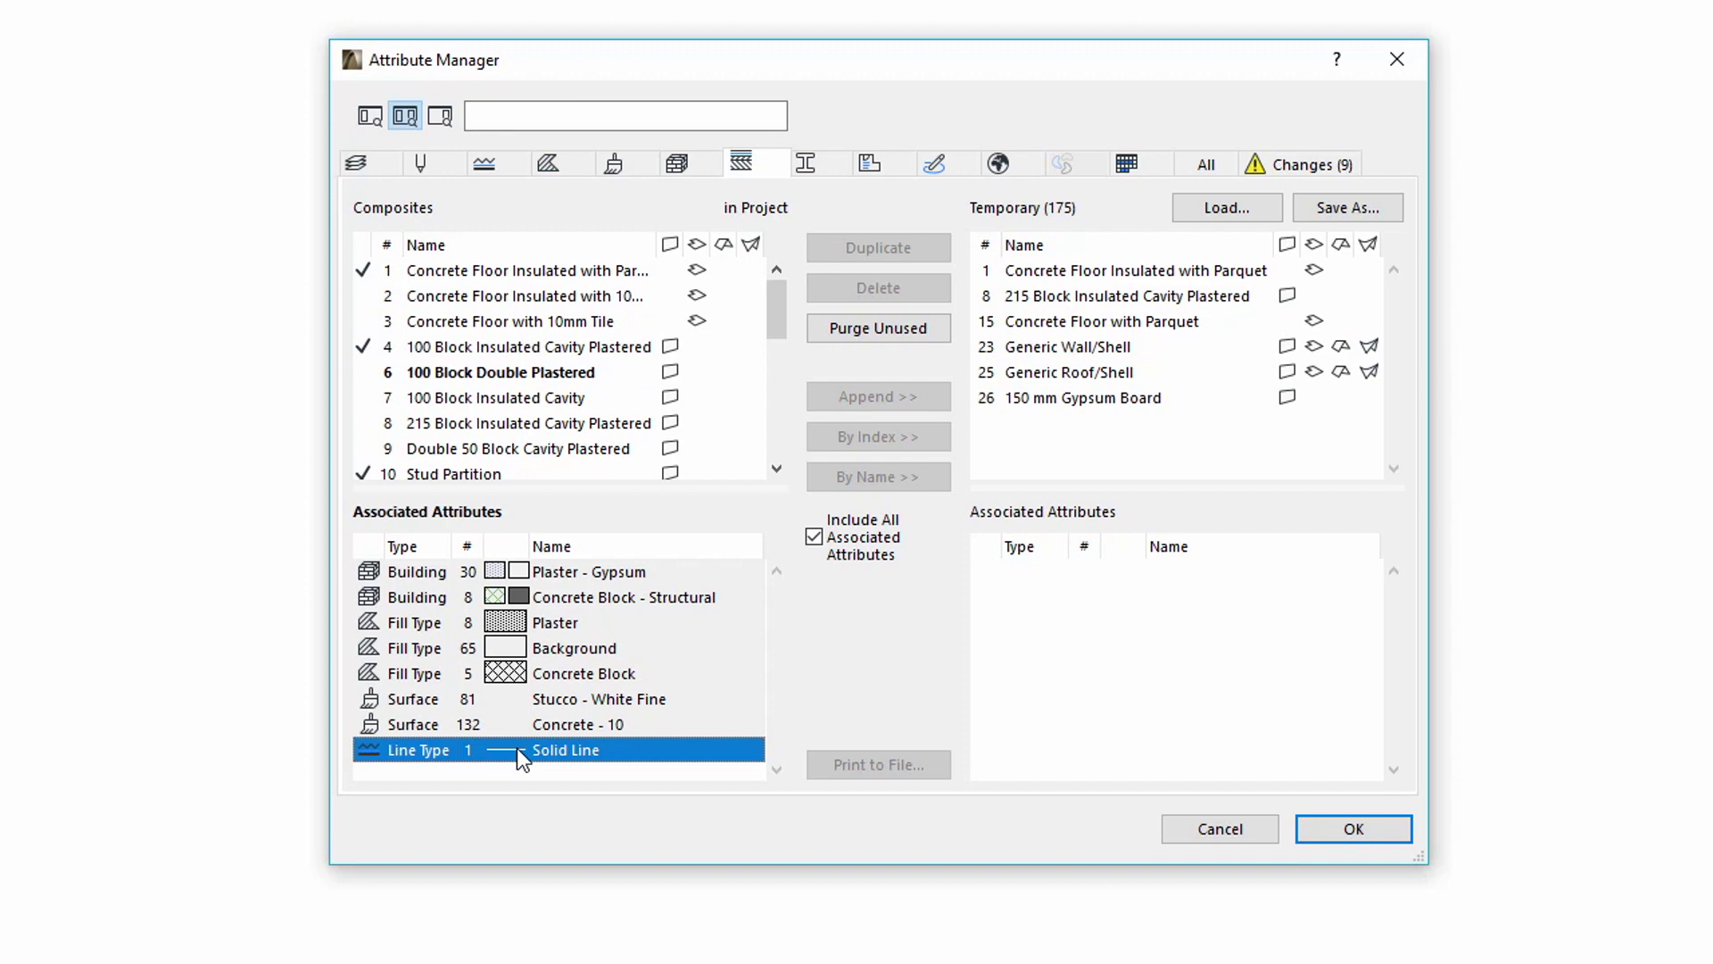
double_click(516, 747)
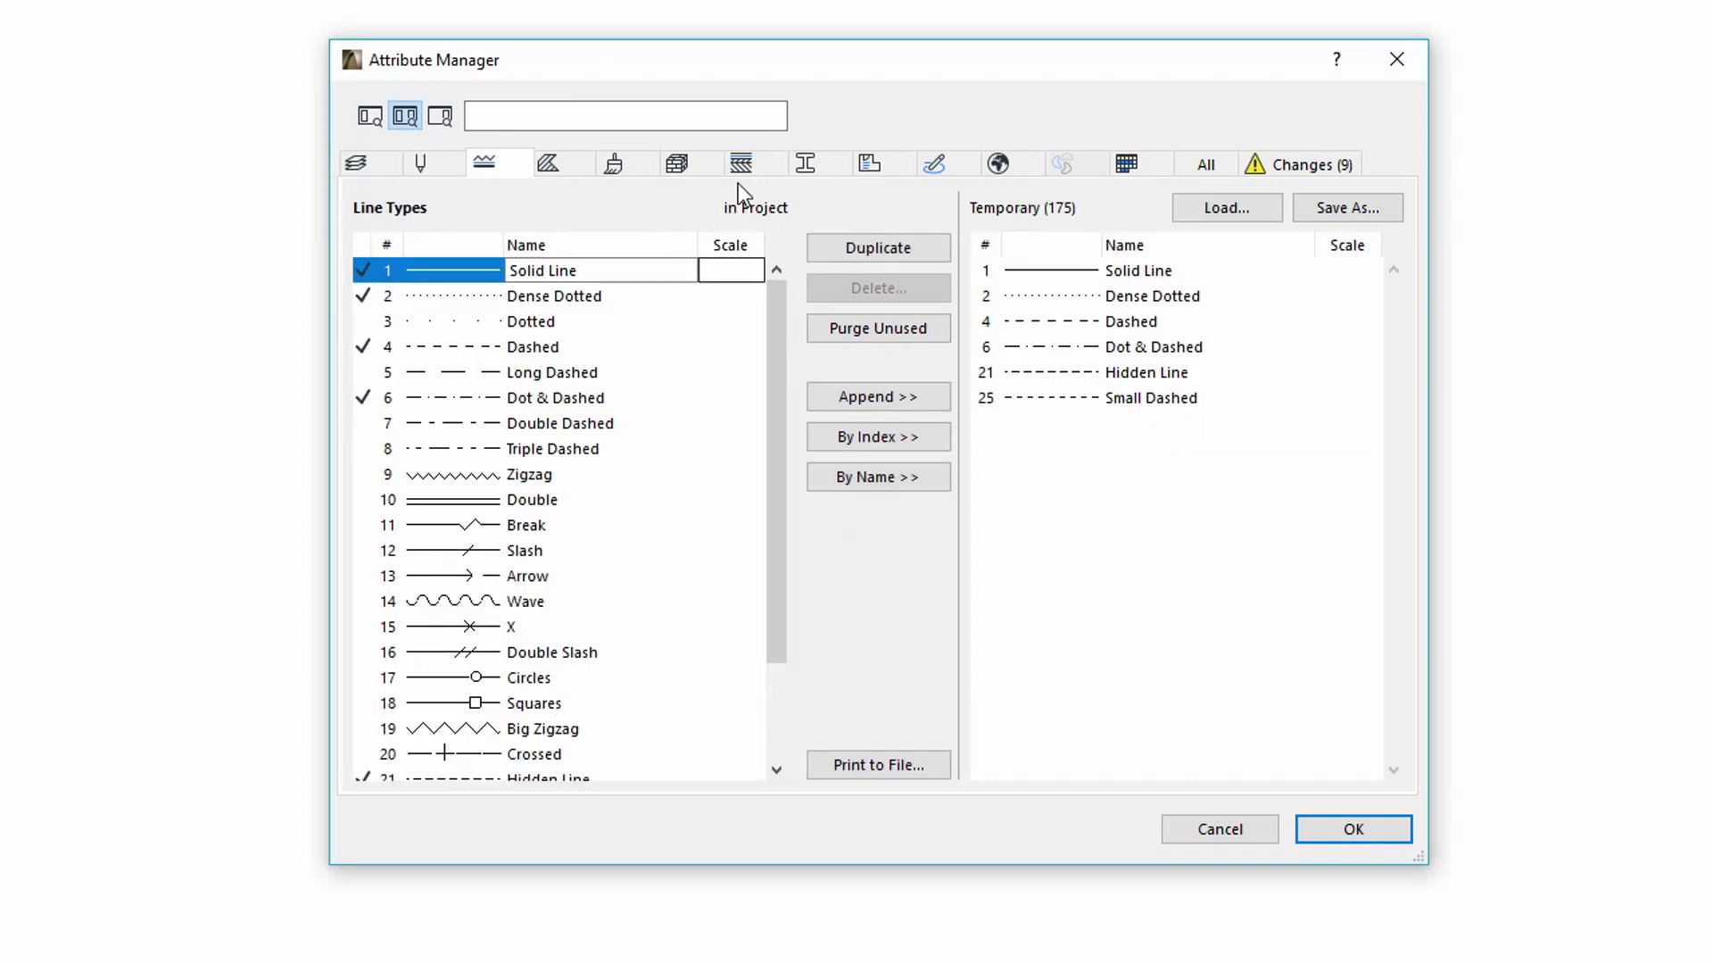
left_click(758, 159)
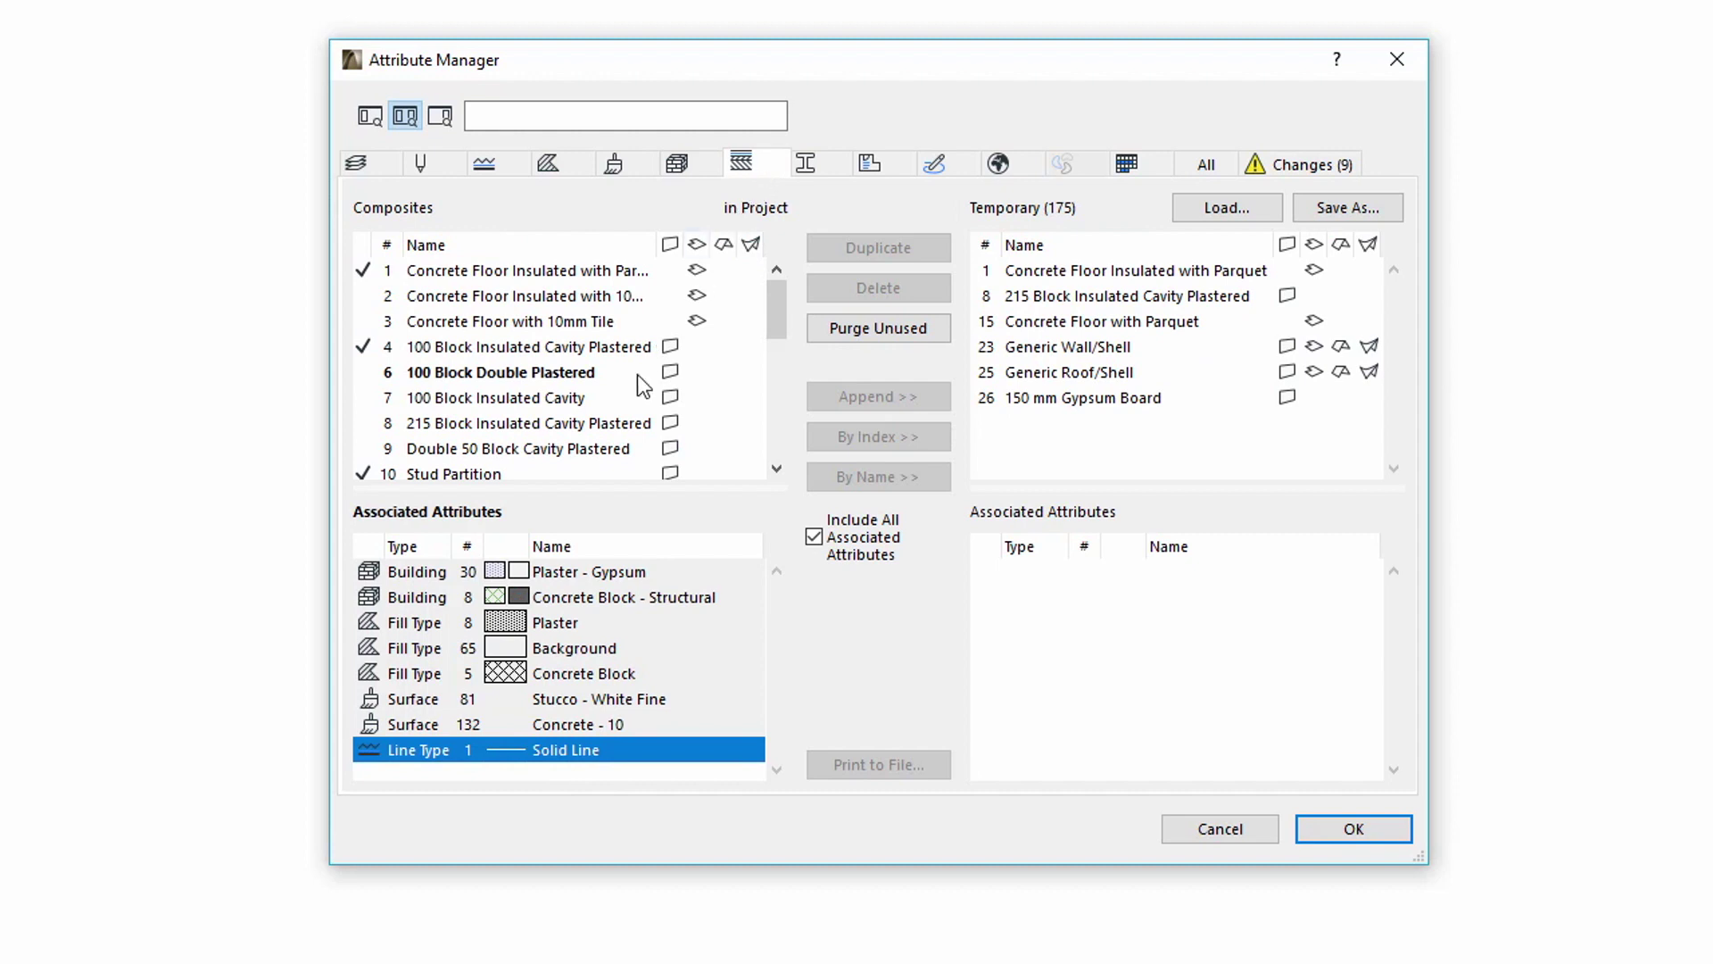
- View its associated Plaster fill and Plaster - Gypsum building material, returning to Composites
left_click(542, 622)
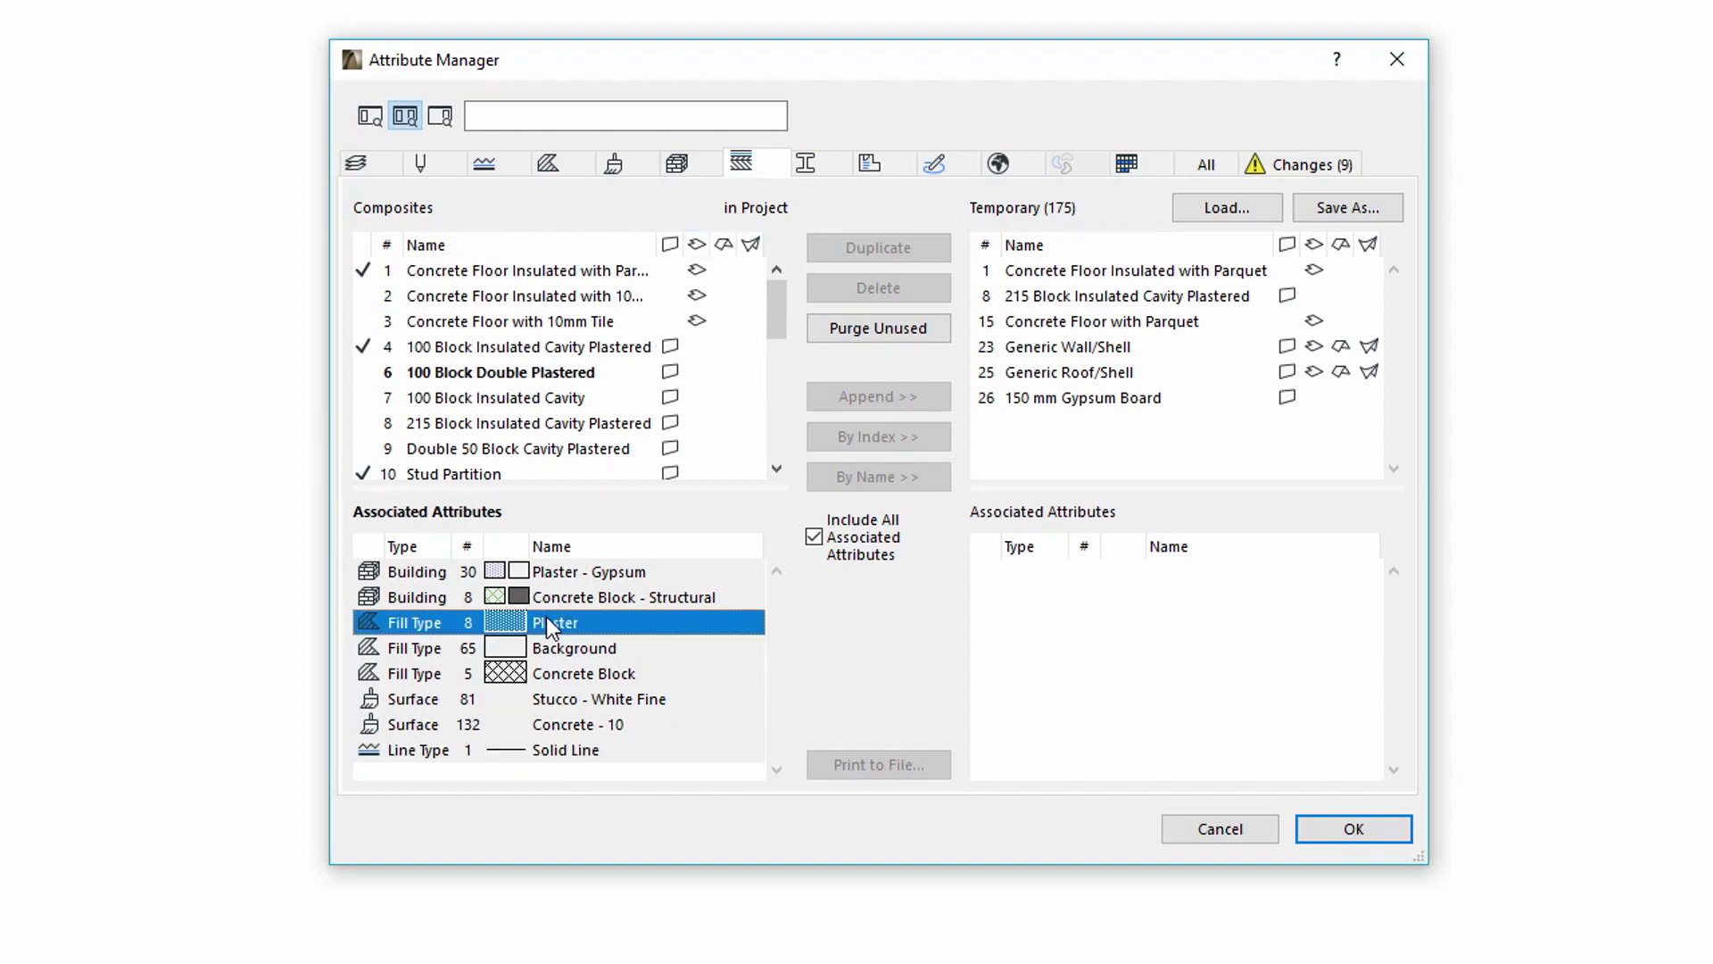
double_click(546, 621)
left_click(744, 165)
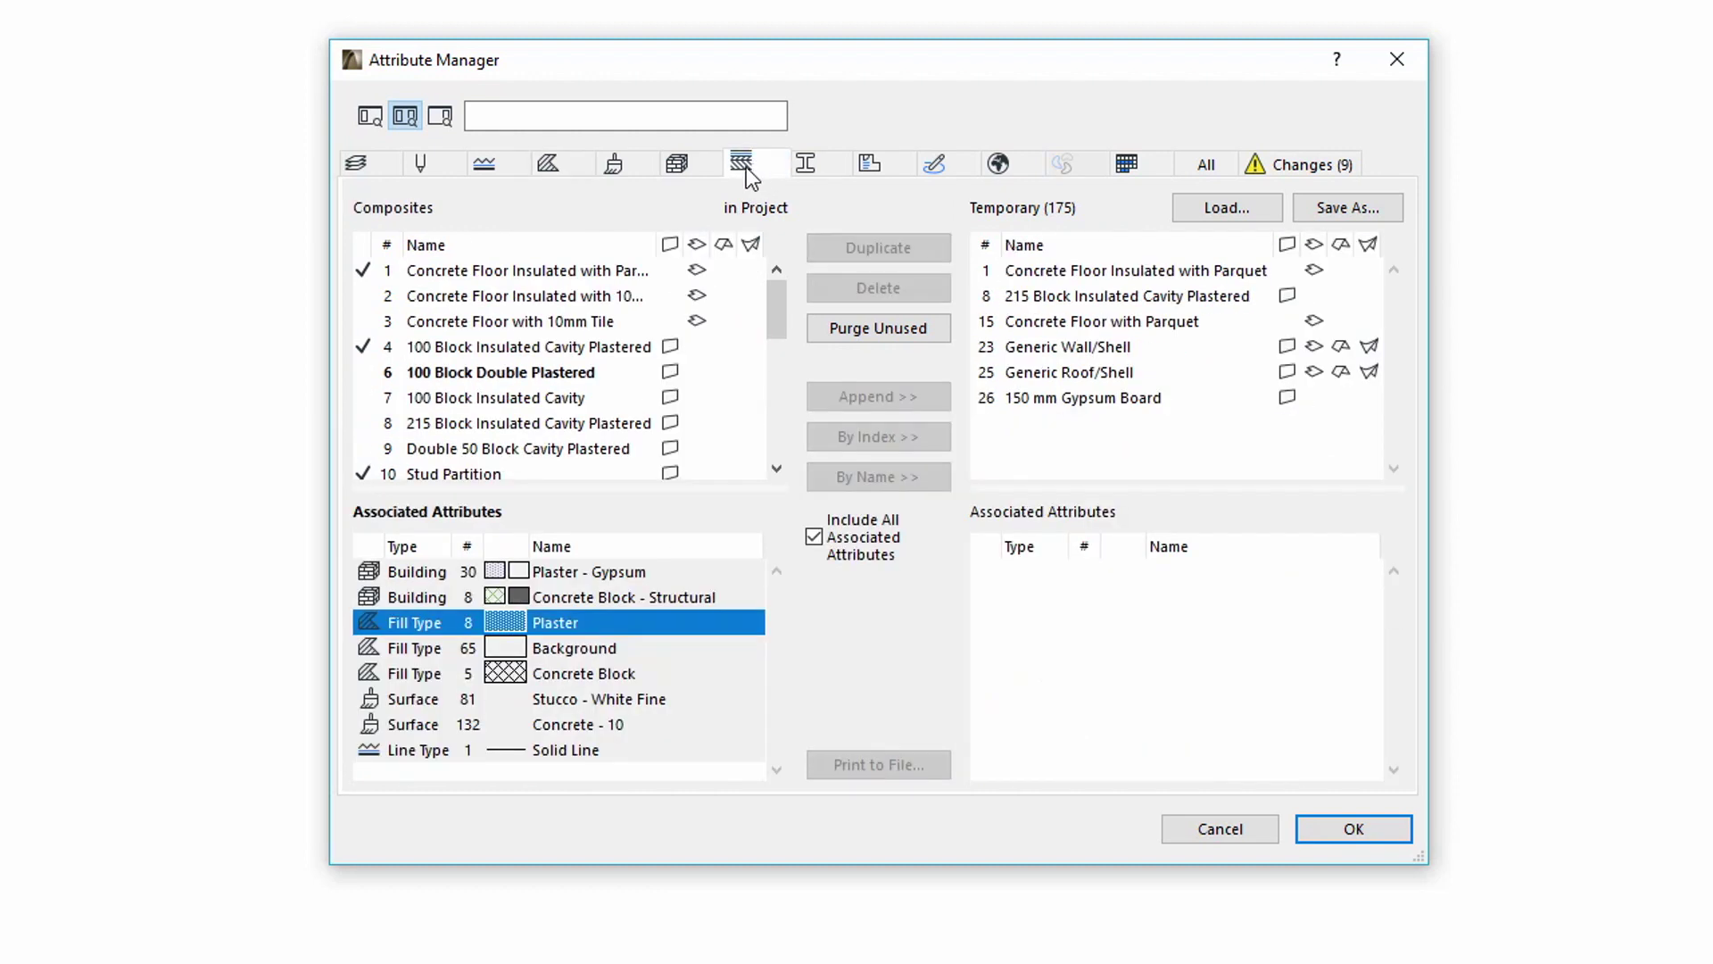
double_click(525, 571)
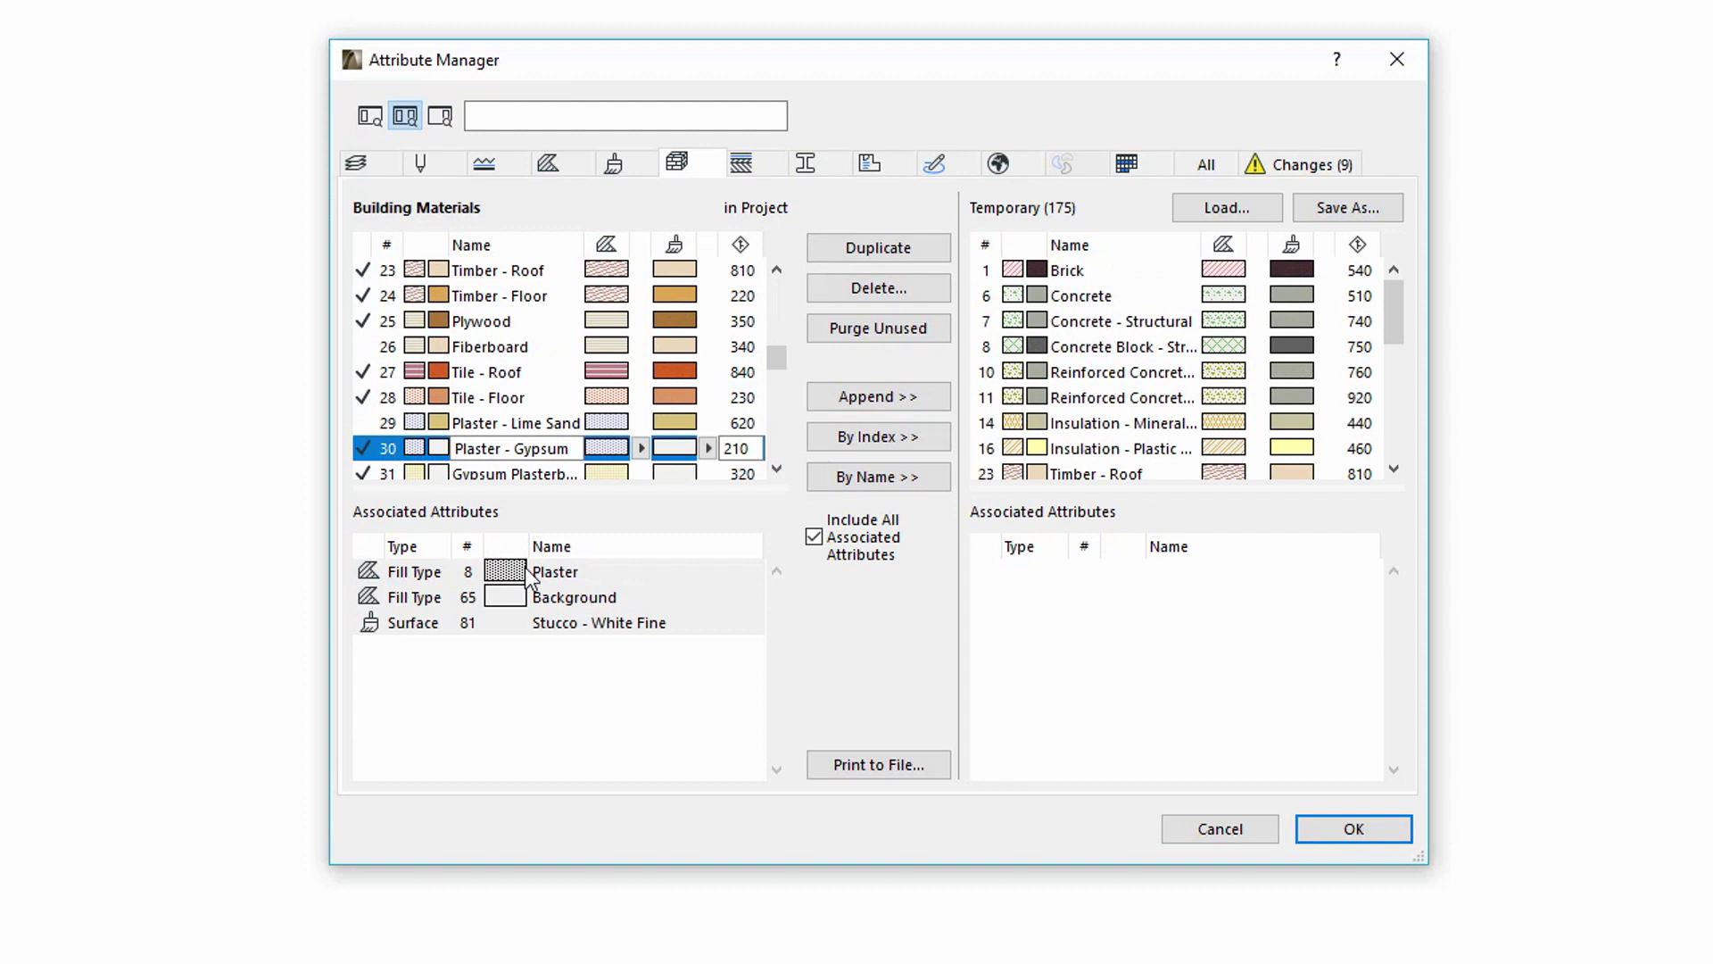
left_click(768, 159)
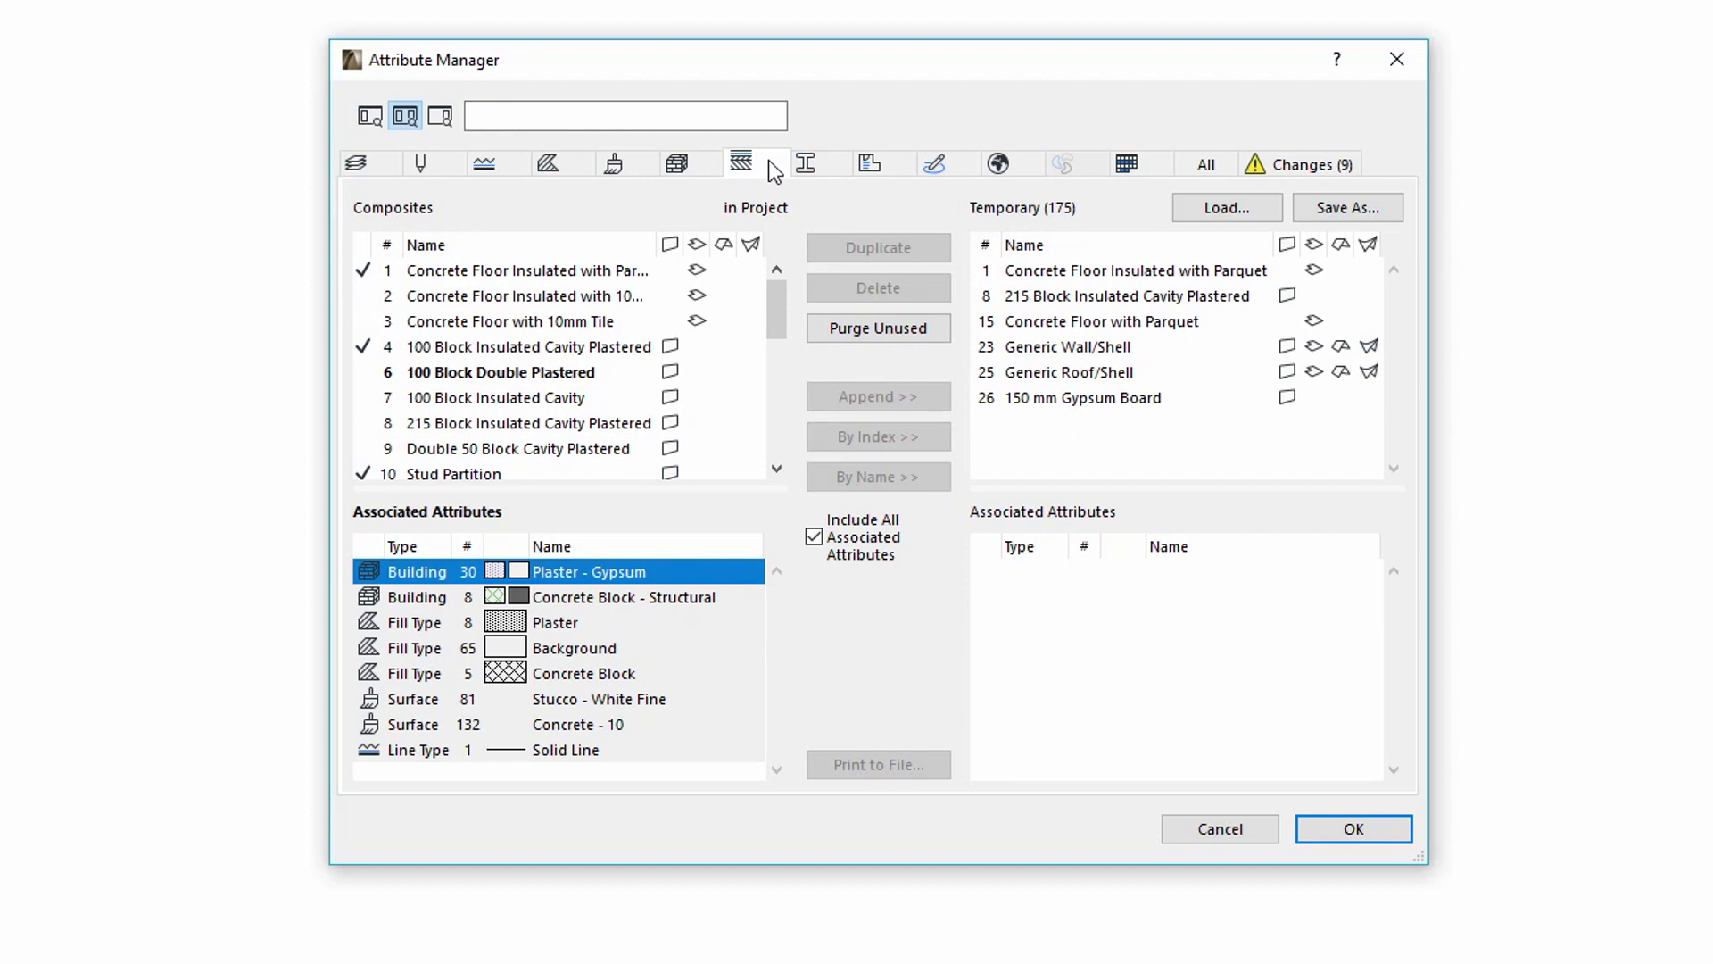